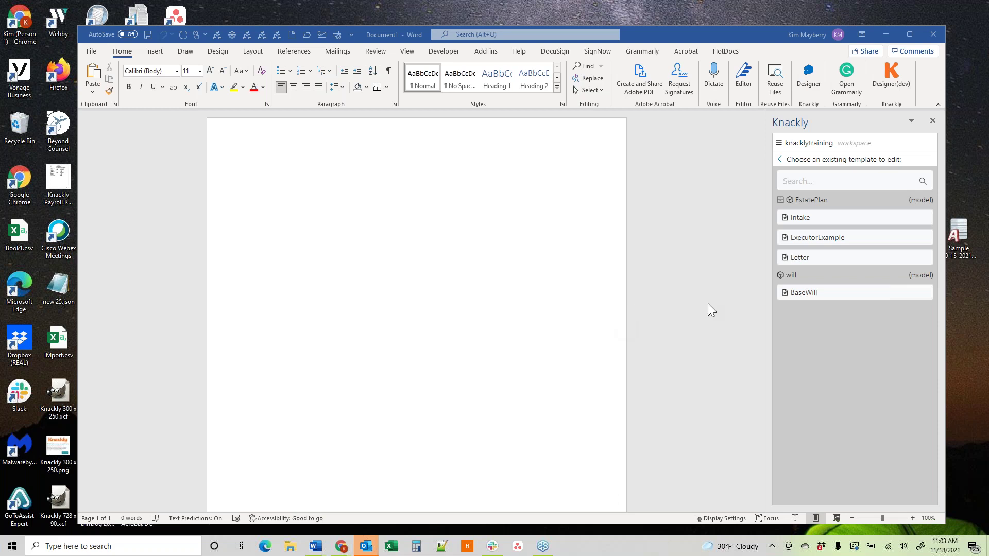
Step: Open the Letter template and replace the "[Insert your language here" placeholder in the body with "I have Children"
left_click(807, 258)
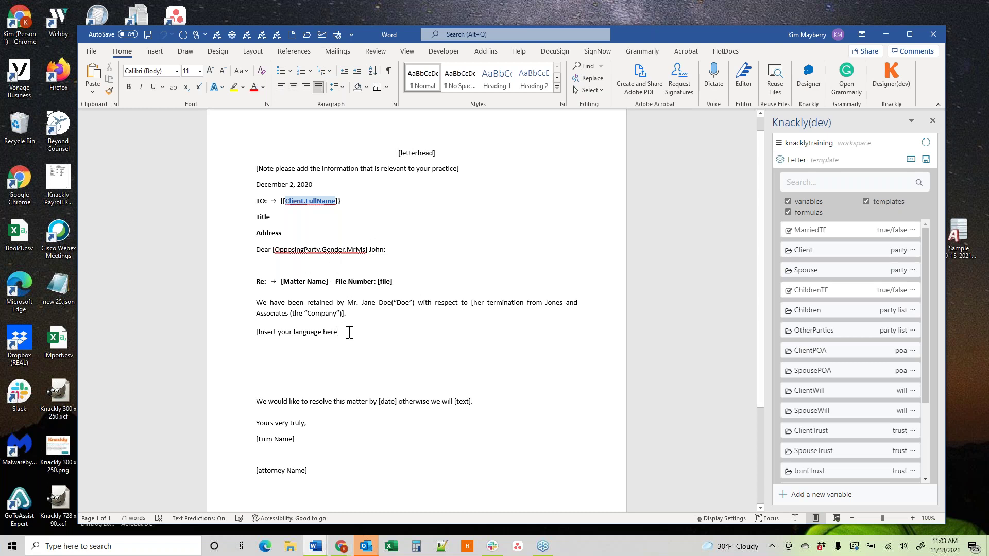
left_click_drag(348, 334, 252, 336)
type("If")
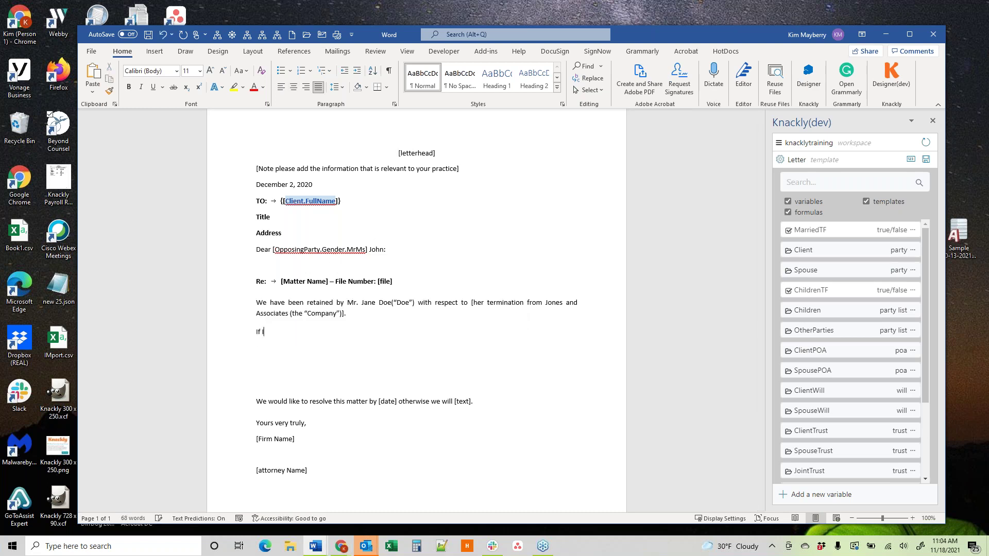
key("BackSpace")
key("BackSpace")
key("BackSpace")
type("I have Children")
Step: Add an empty line above "I have Children" and show the document's paragraph marks
key("Return")
key("Down")
key("Down")
key("Down")
key("Up")
key("Up")
key("Up")
key("Up")
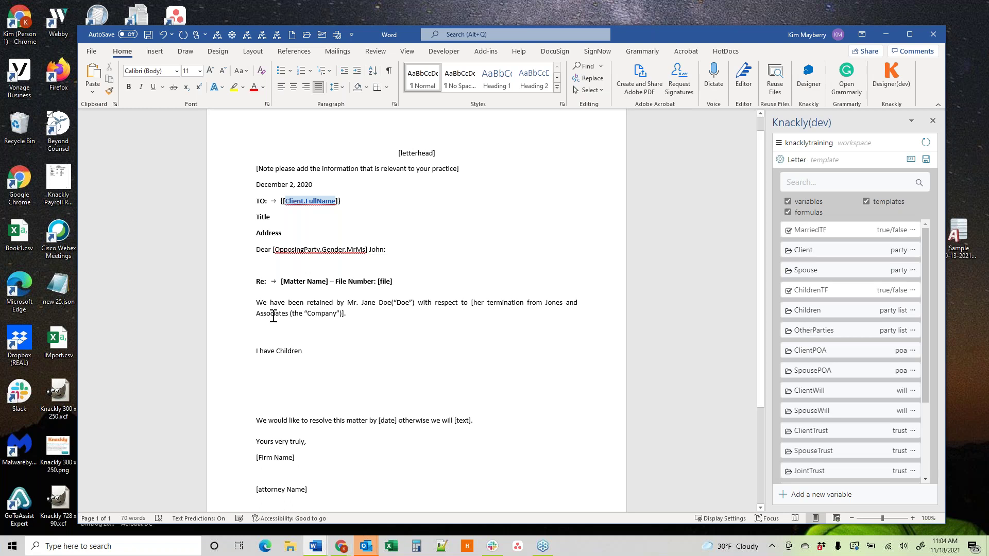
left_click(388, 71)
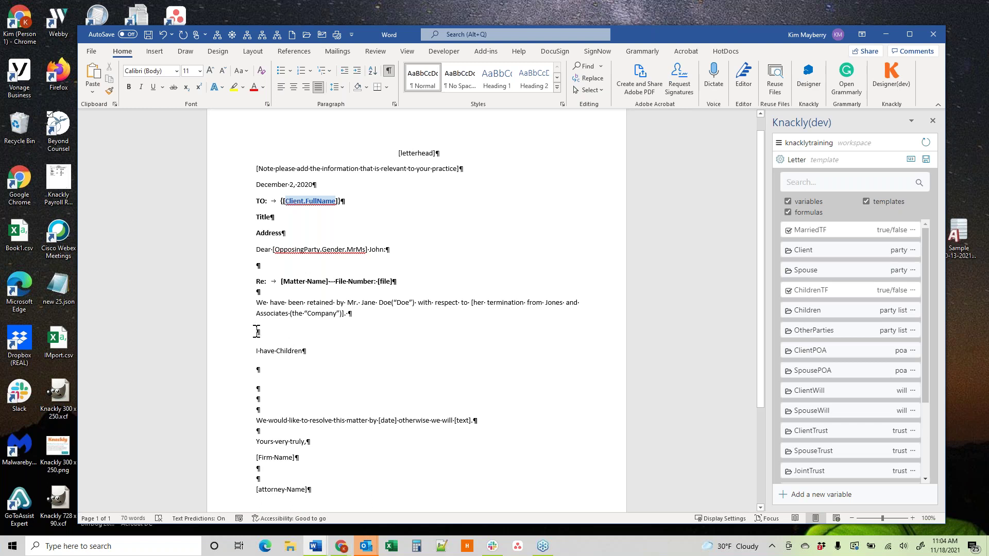
Step: Insert an if statement for ChildrenTF is equal to True, including an else branch, on the empty line above "I have Children"
left_click_drag(270, 304, 470, 304)
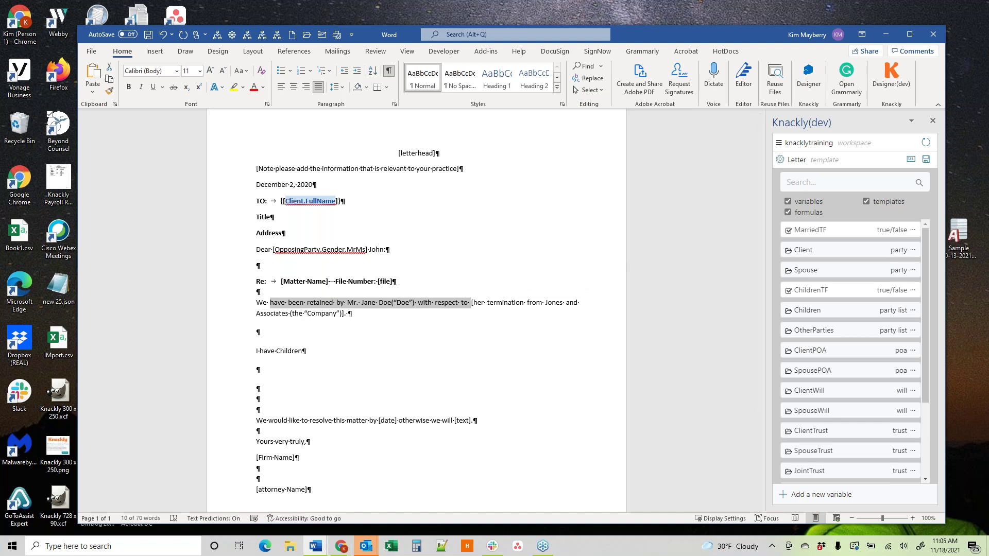
left_click(259, 335)
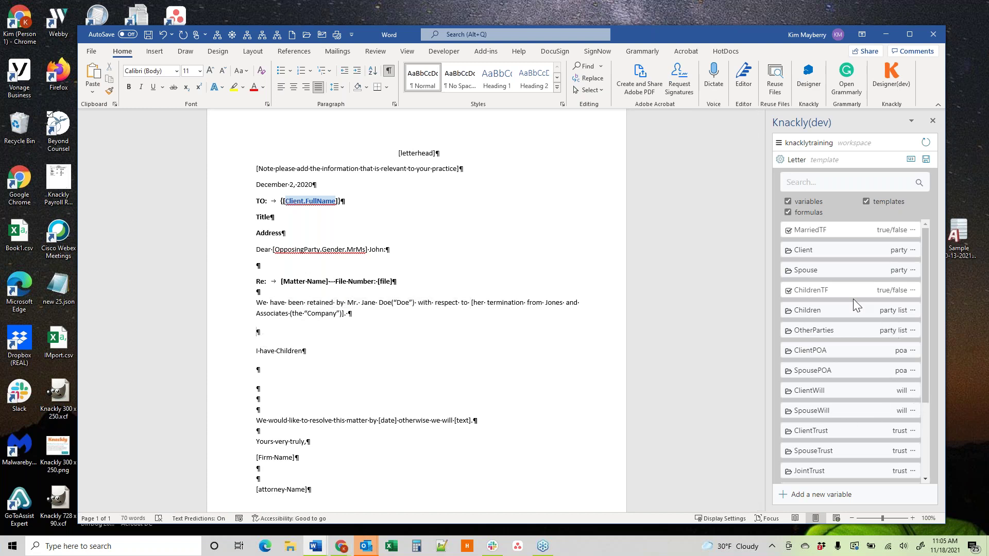
left_click(912, 291)
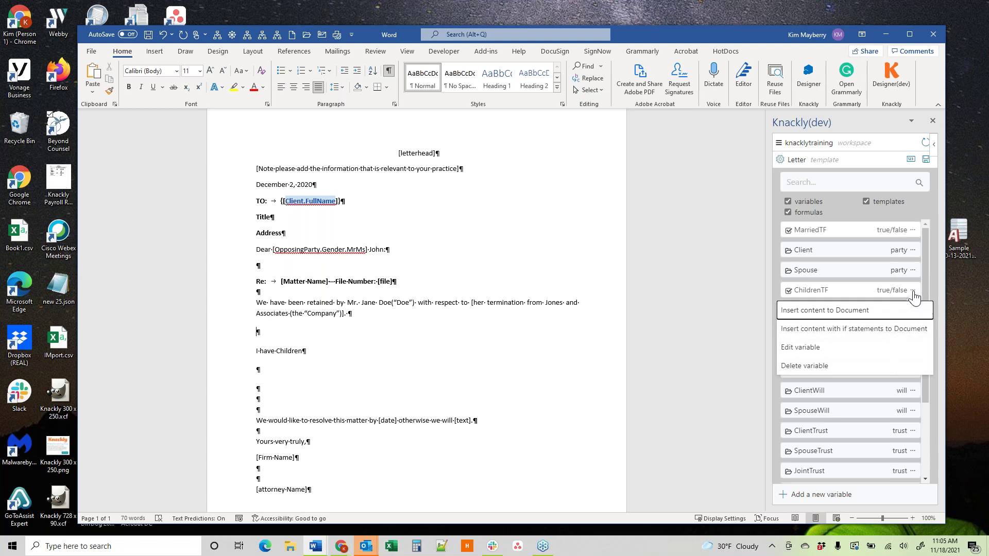
left_click(860, 332)
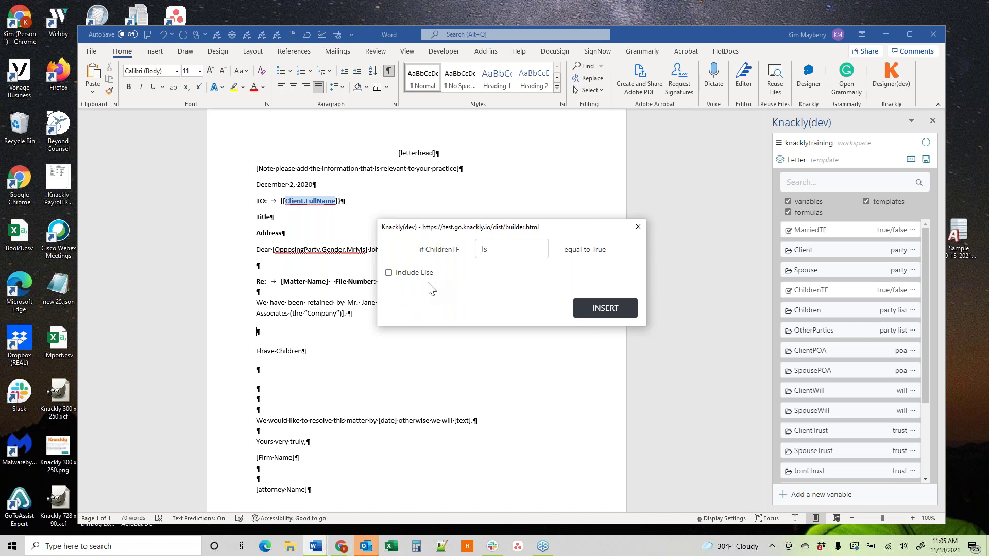
left_click(389, 273)
left_click(601, 309)
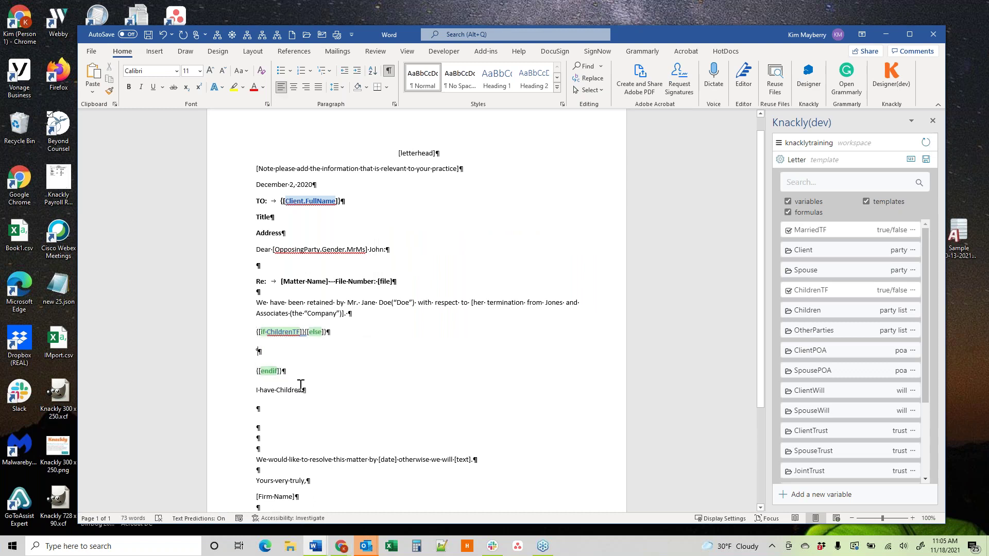
Step: Separate the if and else markers onto different lines and copy the "I have Children" text between them
left_click(306, 333)
key("Return")
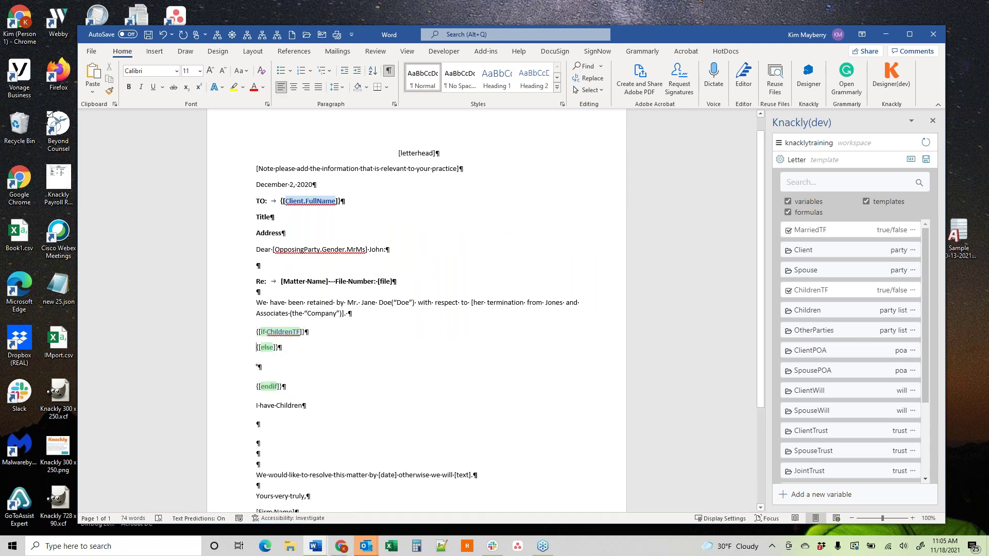
key("Return")
left_click_drag(326, 420, 256, 421)
key("ctrl+c")
left_click(258, 348)
key("ctrl+v")
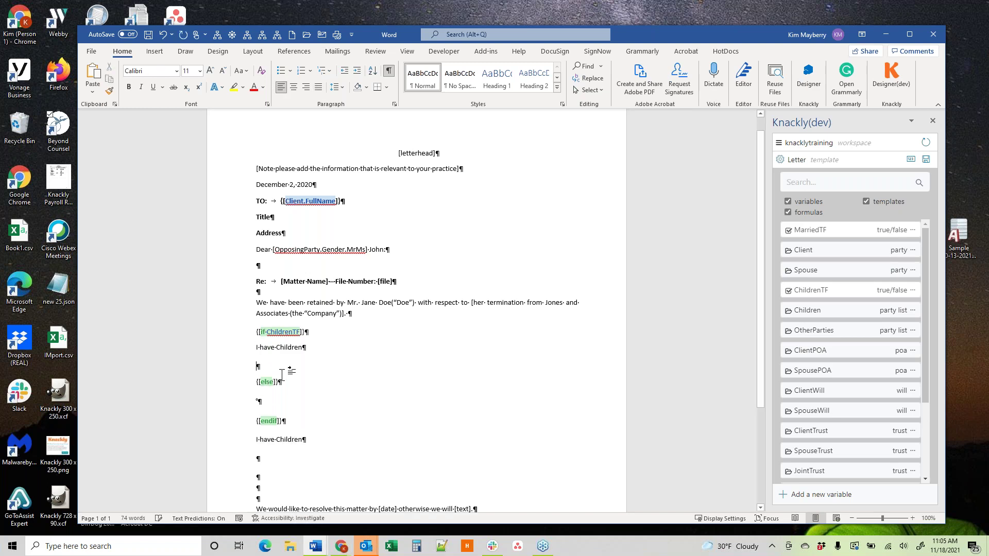
Step: Remove the blank line before the else marker and enter "I don't have children" between else and endif
key("Delete")
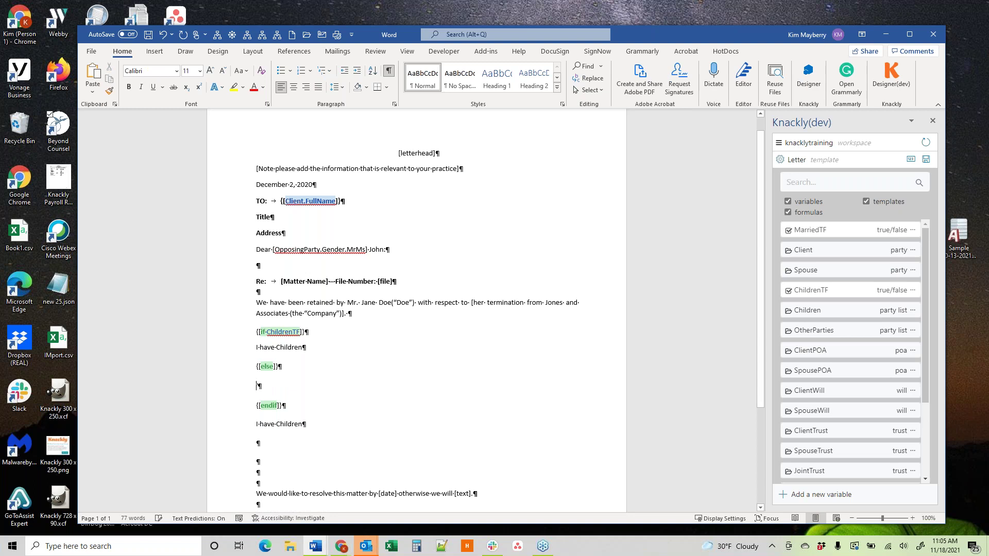
type("I don't ")
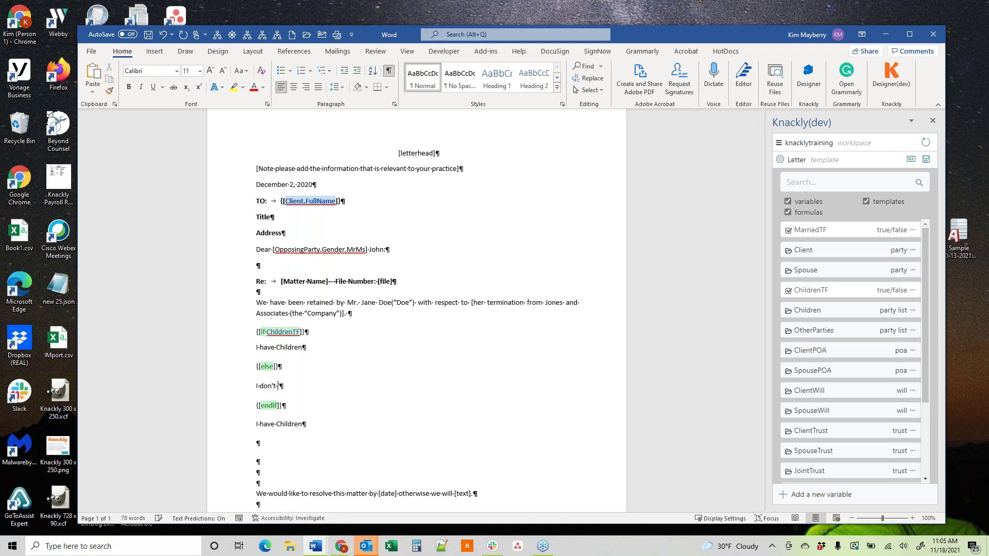
type("have children")
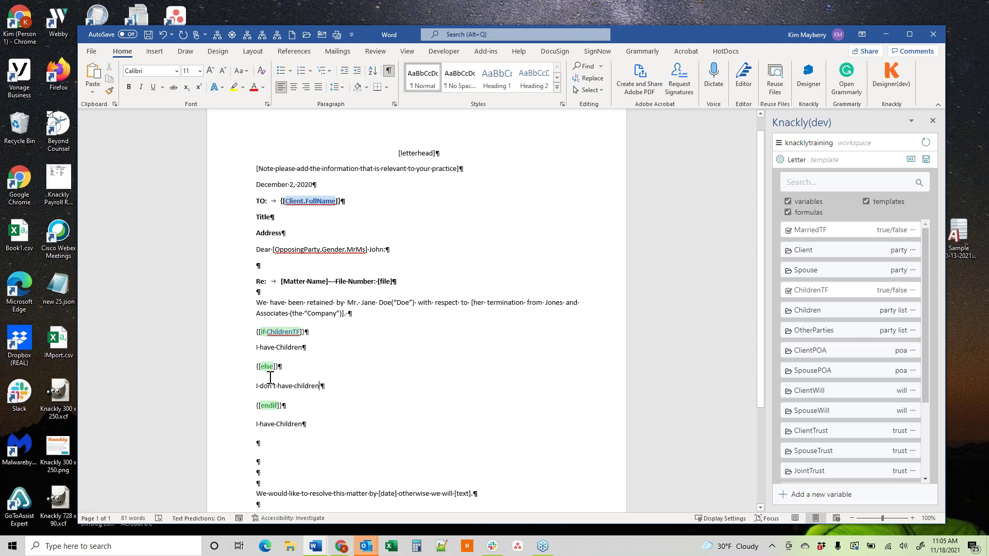
Step: Expand the Client variable group and examine the variables it contains
scroll(340, 396, "down", 2)
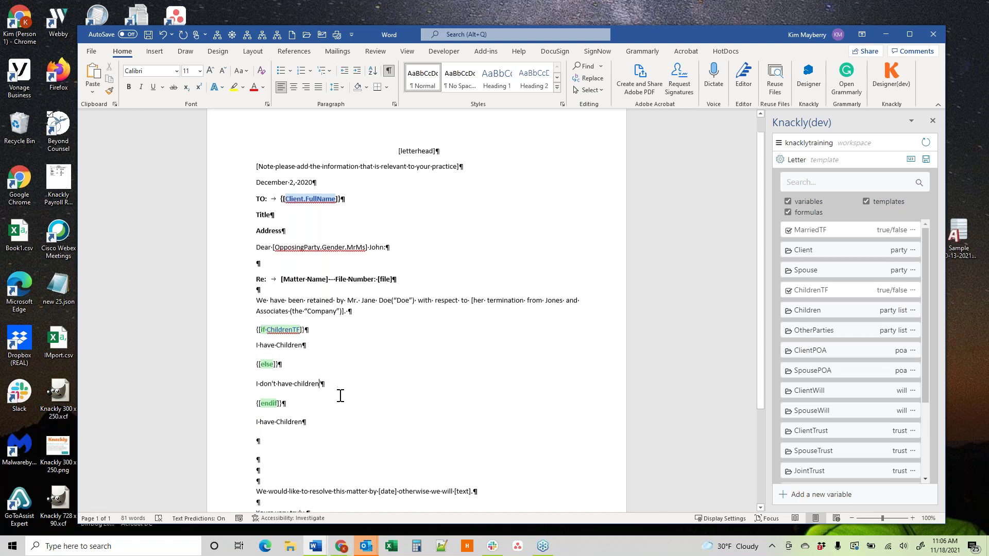
scroll(340, 396, "down", 1)
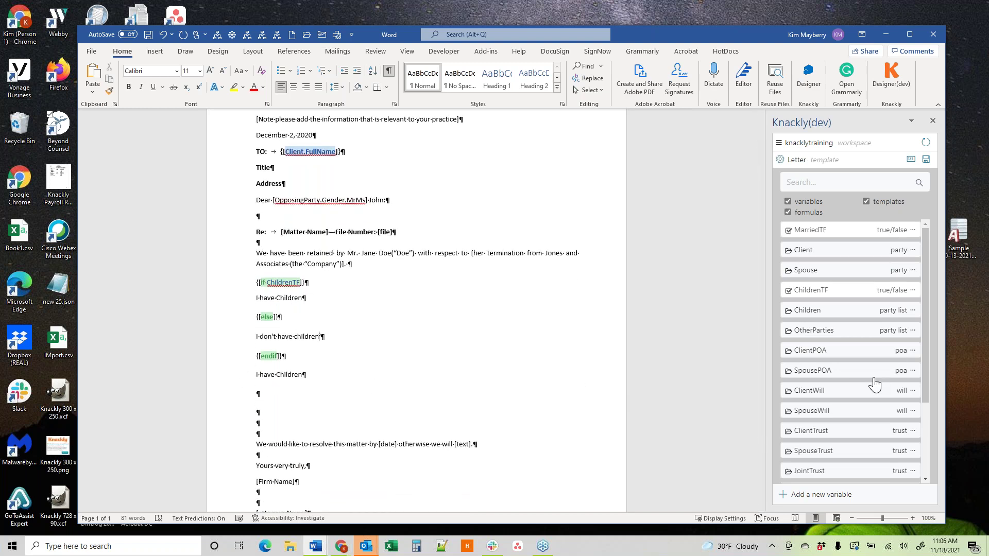
mouse_move(923, 360)
left_mouse_down()
mouse_move(923, 443)
mouse_move(928, 346)
left_mouse_up()
left_click(843, 251)
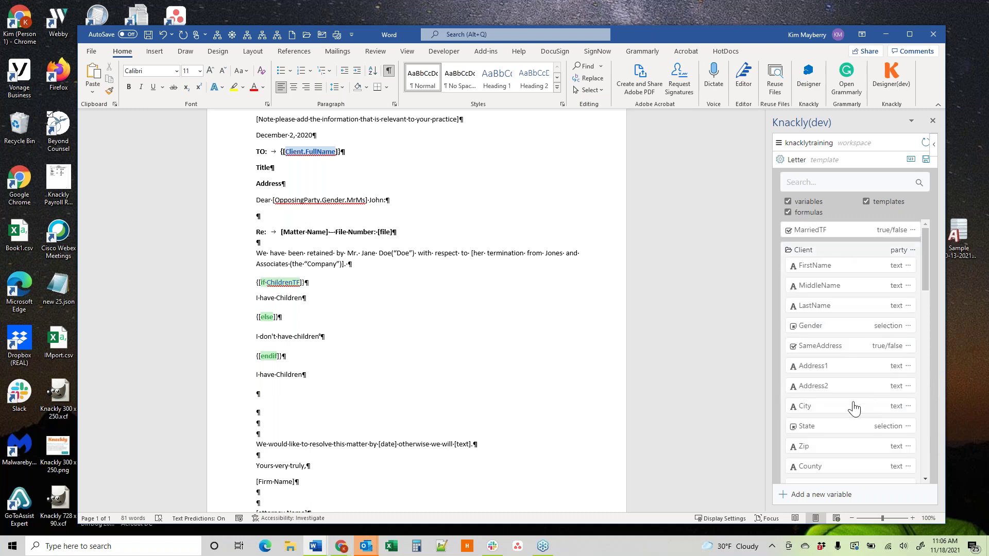
scroll(854, 407, "down", 1)
scroll(854, 407, "down", 2)
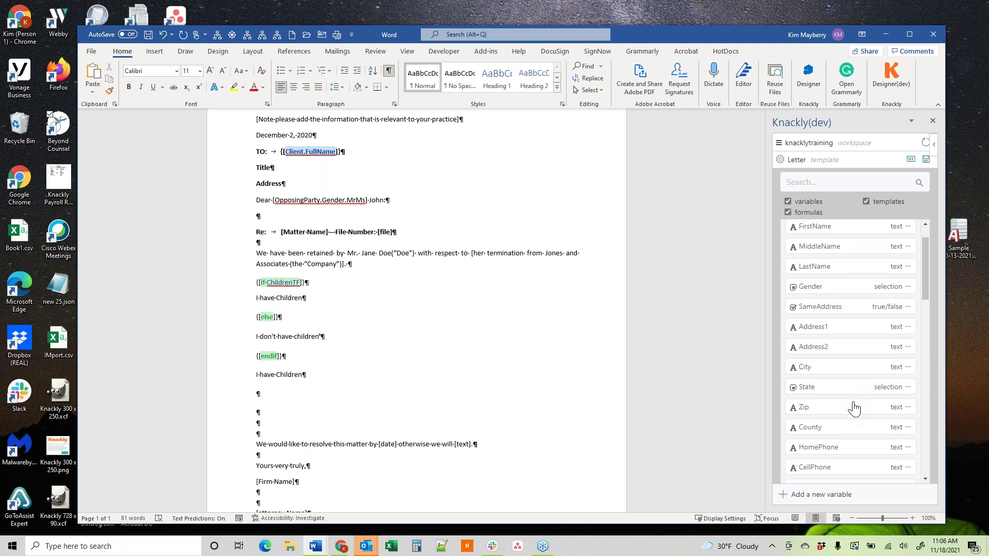
scroll(854, 407, "down", 4)
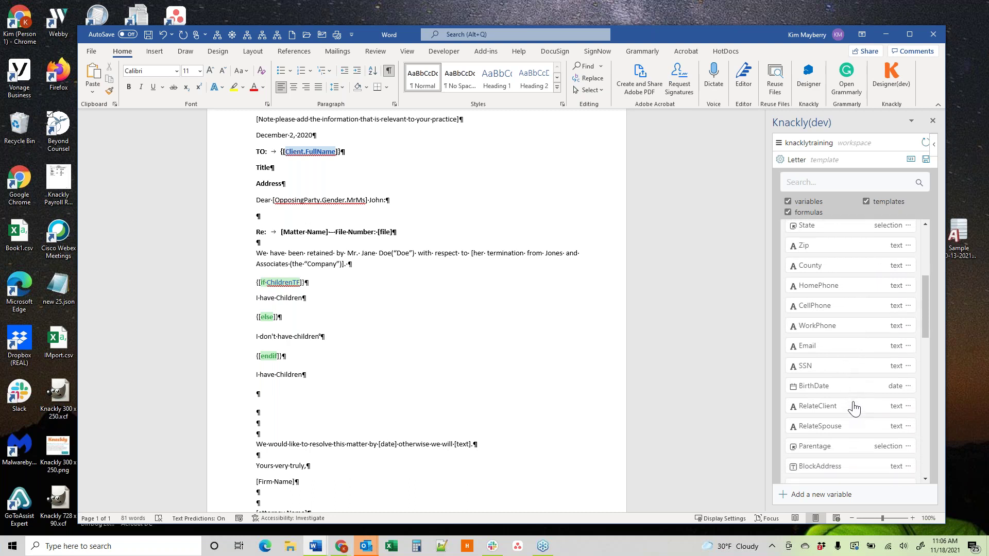
scroll(854, 409, "down", 1)
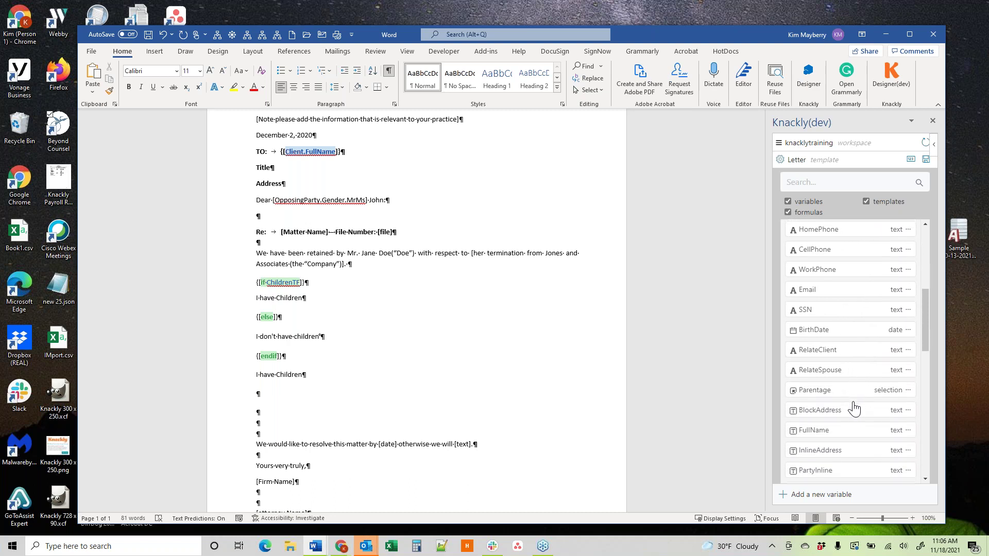
scroll(854, 408, "up", 6)
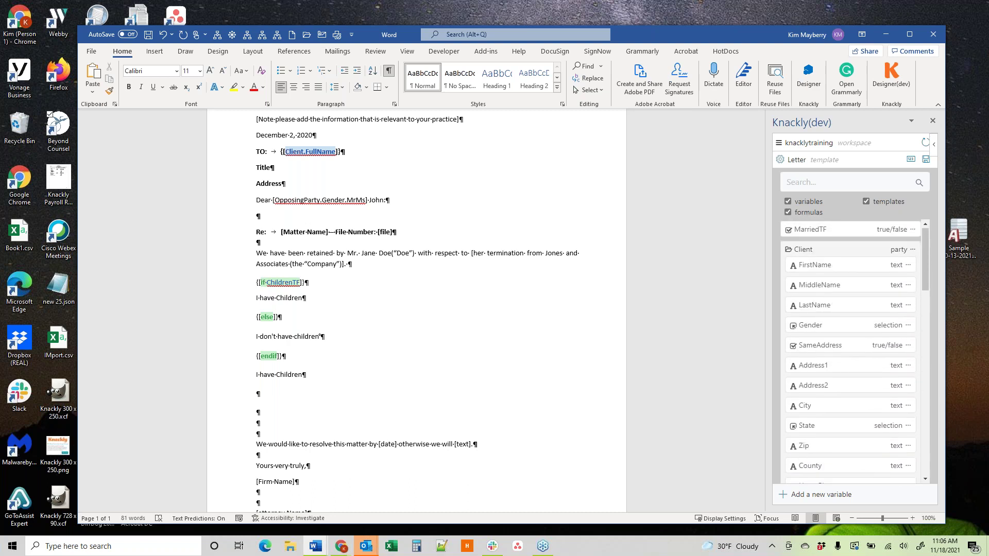
Step: Create a single selection variable named Test in the EstatePlan model, starting from the empty line below the last "I have Children"
left_click(262, 399)
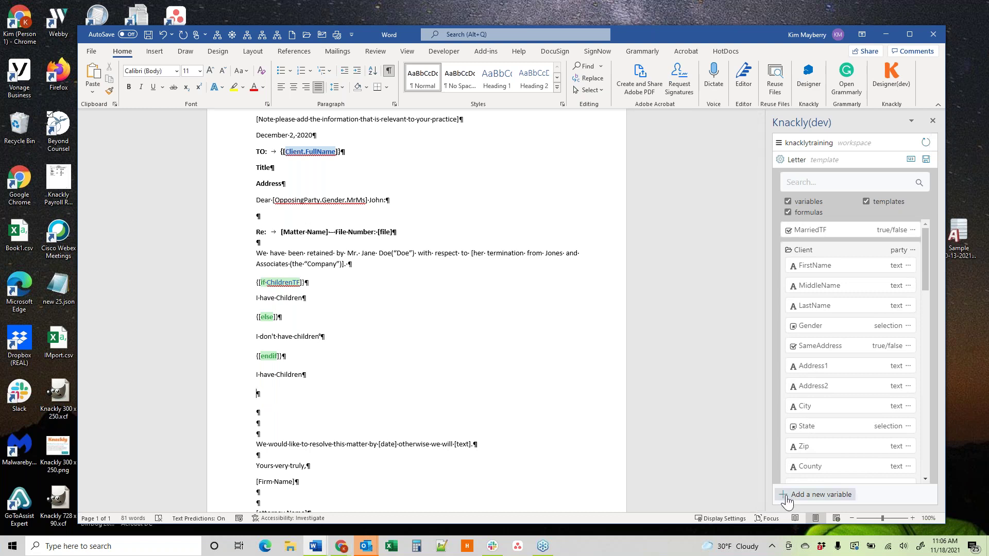
left_click(787, 496)
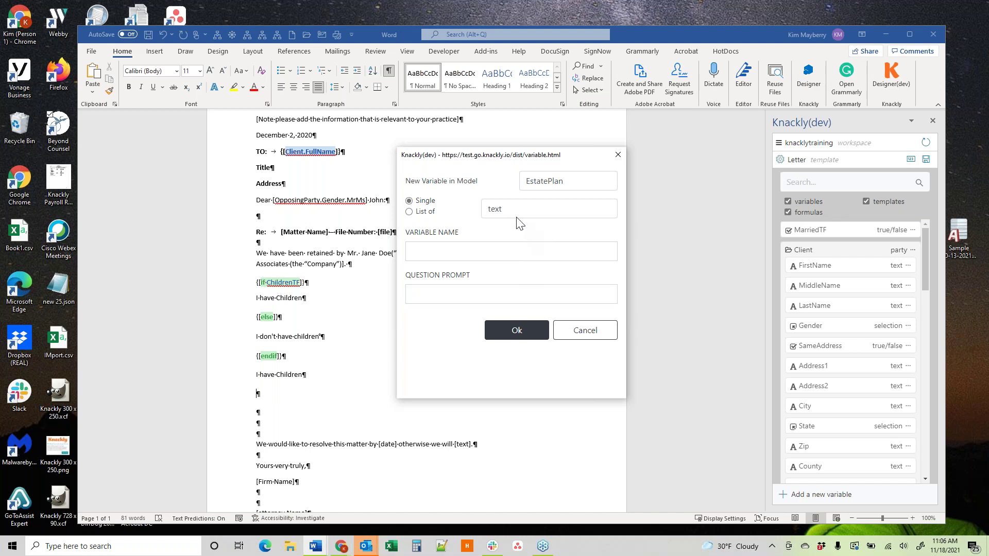
left_click(513, 216)
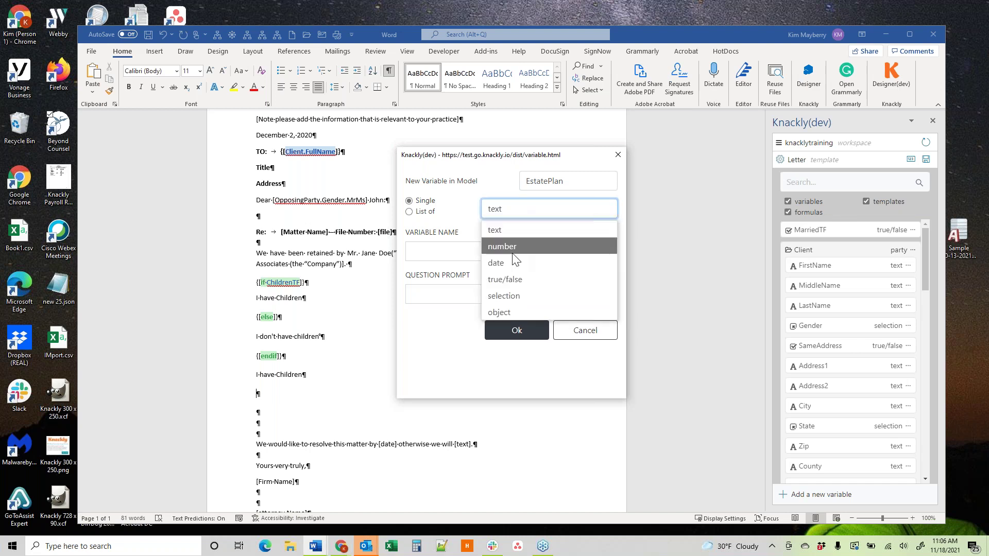
left_click(496, 296)
left_click(443, 252)
type("Test")
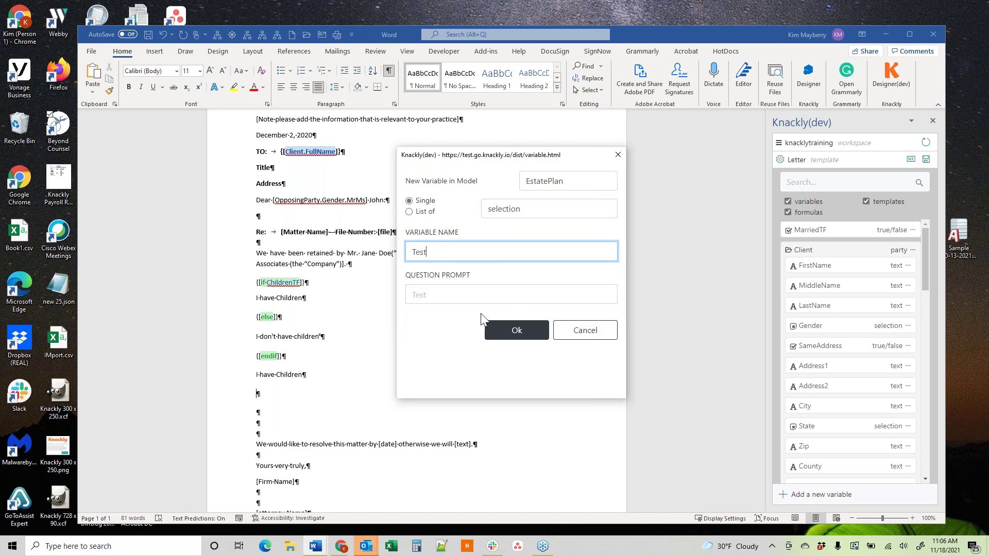
left_click(517, 330)
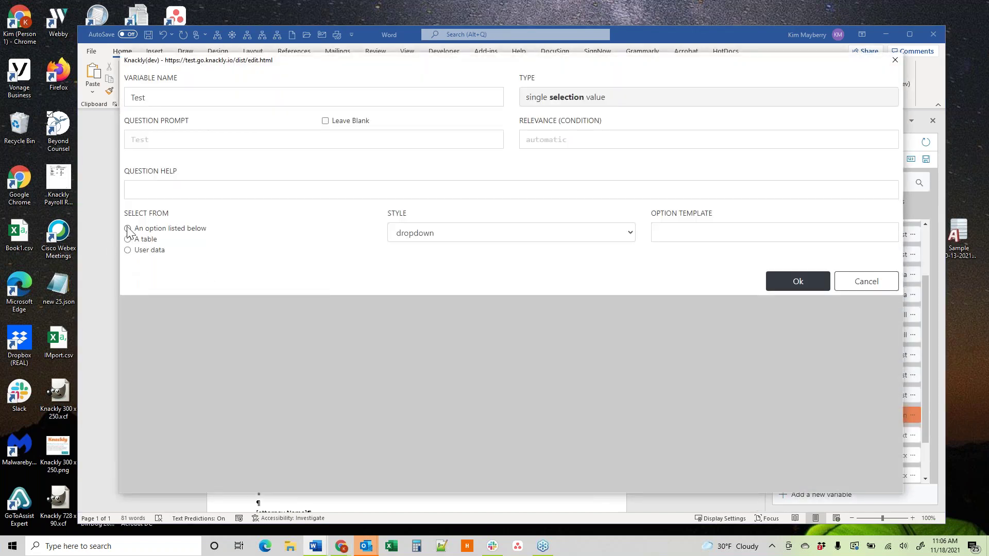
Step: Set the Test variable to select from listed options and add Test1, Test2 and Test3
left_click(128, 228)
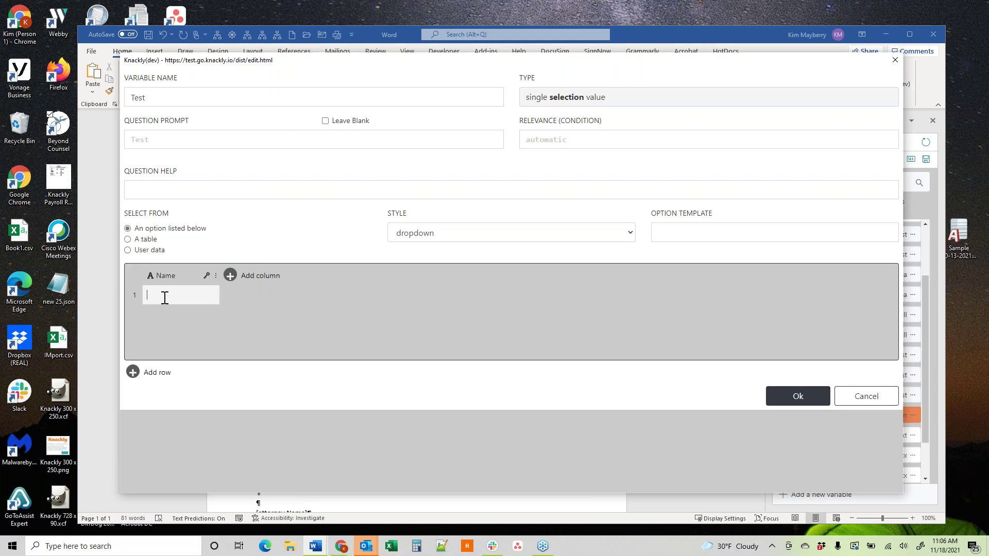
key("Return")
type("Test1")
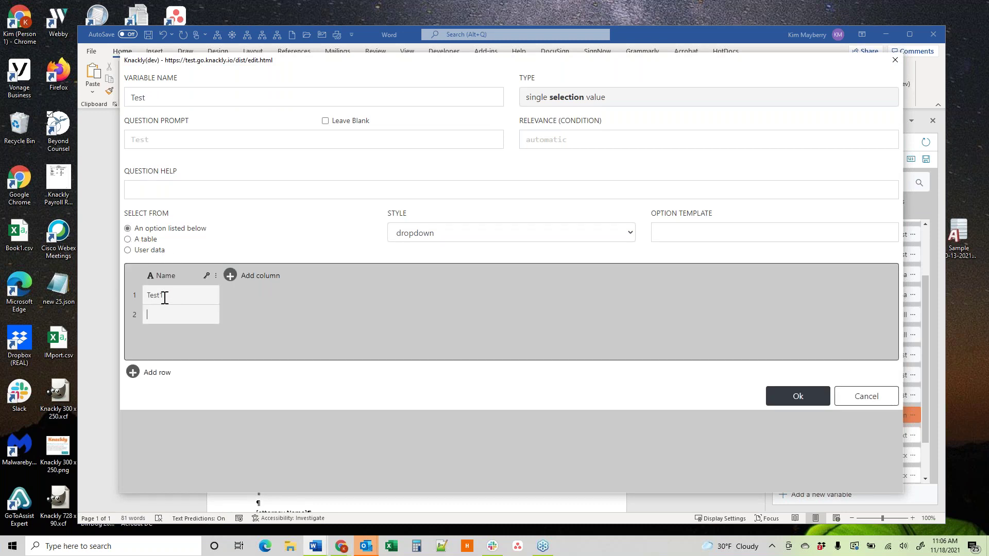
key("Return")
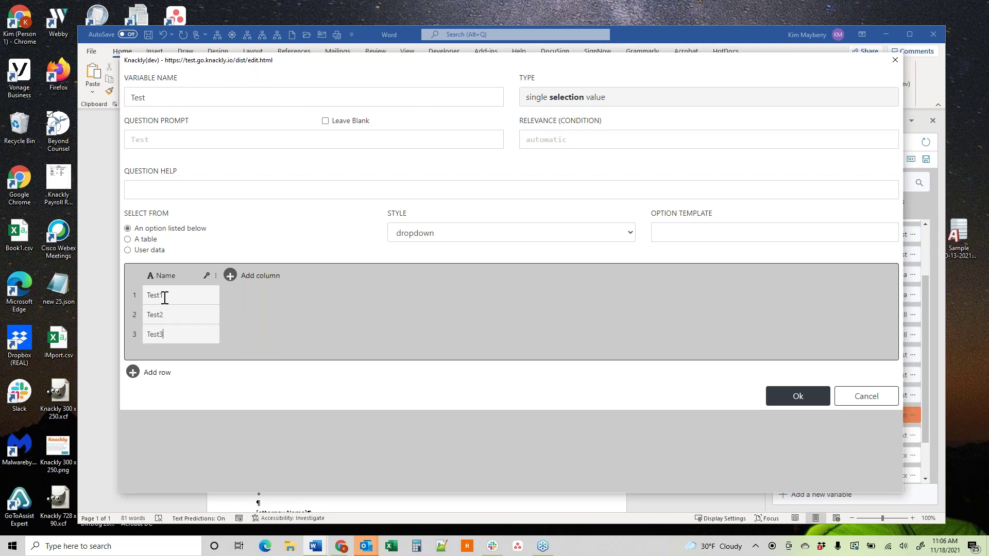
left_click(799, 397)
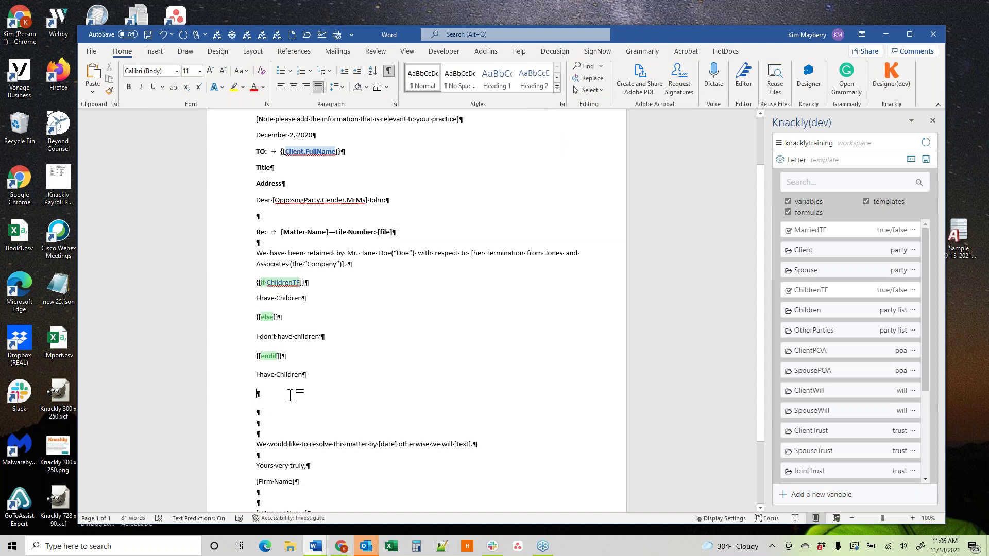
Step: Below the last "I have Children" line, enter "Test 1 Language", "Test 2 Language" and "Test 3 Language" on separate lines
scroll(268, 397, "down", 2)
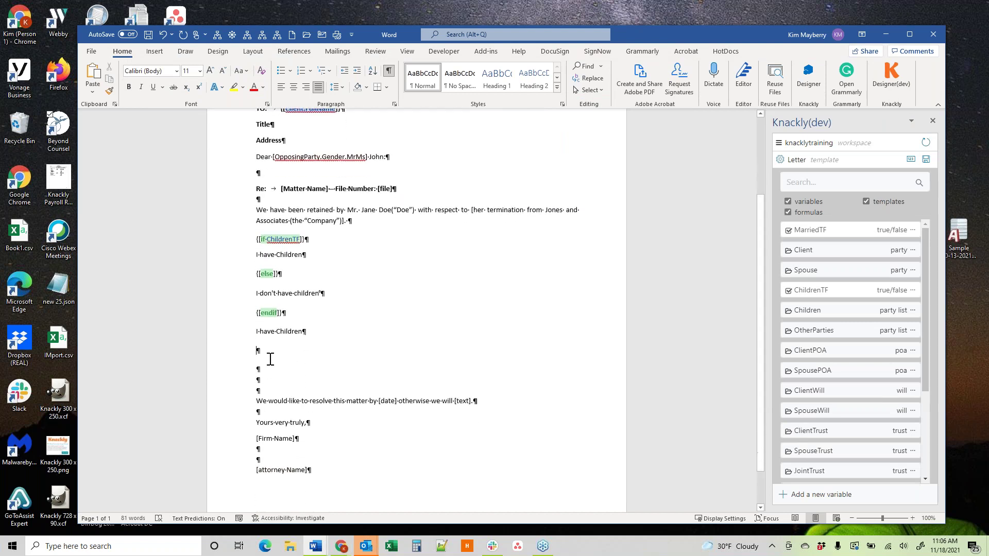
left_click(258, 350)
type("Tes")
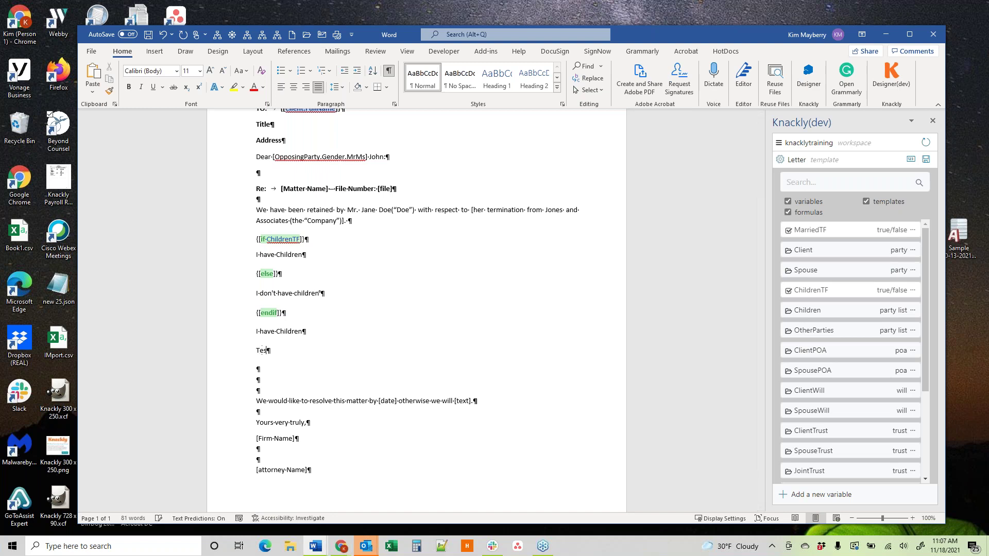
type("t 1 Language")
key("Return")
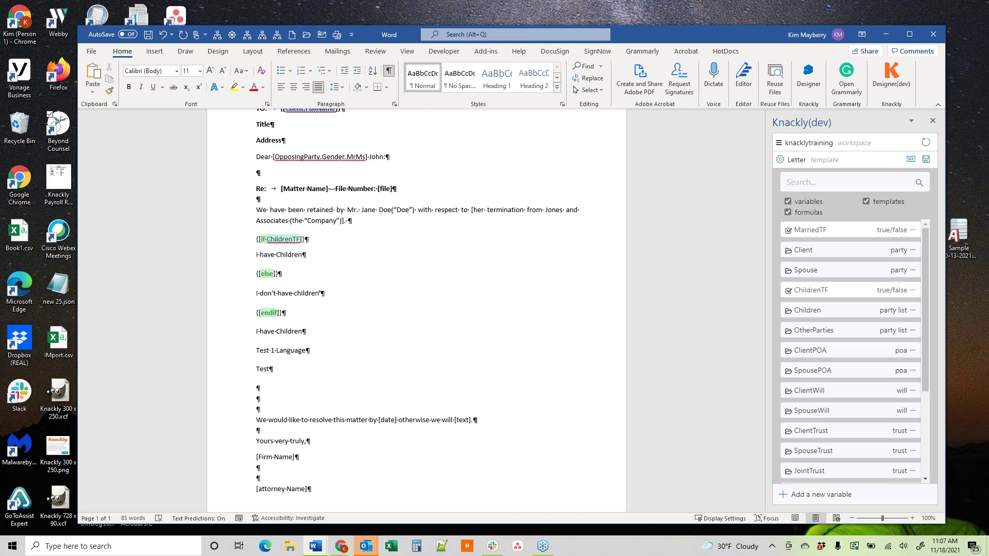
type("Test 2 Language3")
key("Return")
type("Tes")
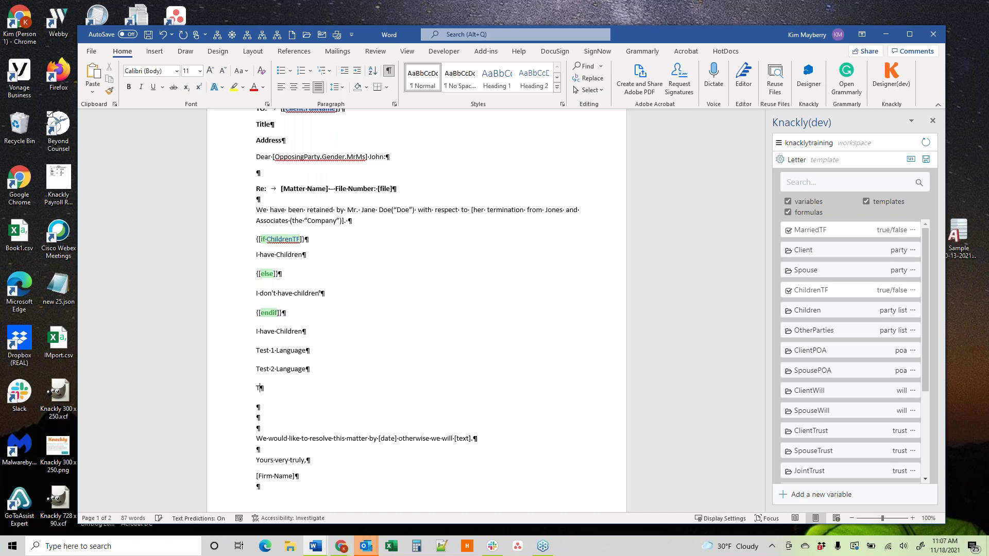
type("t 3 Language")
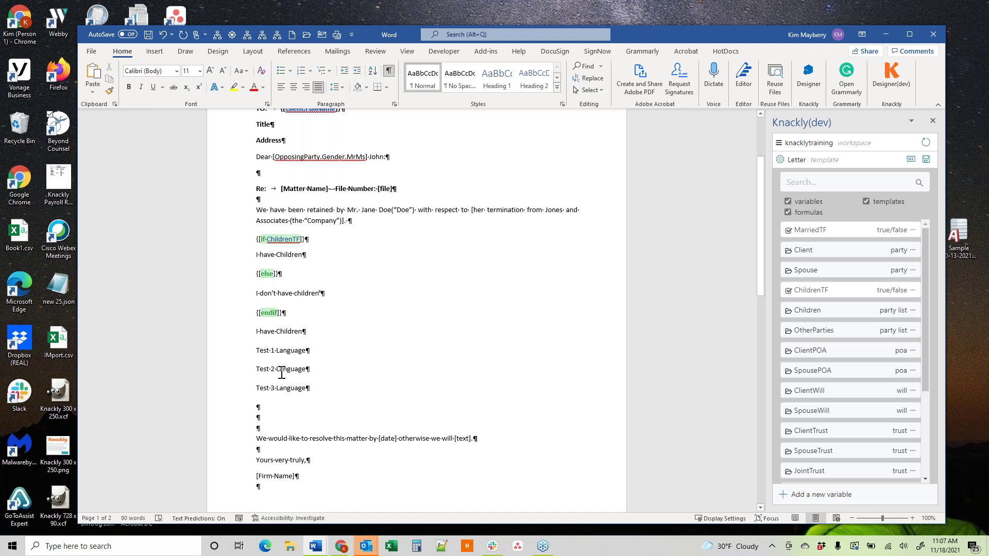
Step: Clear the text of the last "I have Children" line and add an empty line below "Test 1 Language"
left_click(322, 335)
key("BackSpace")
key("BackSpace")
key("Return")
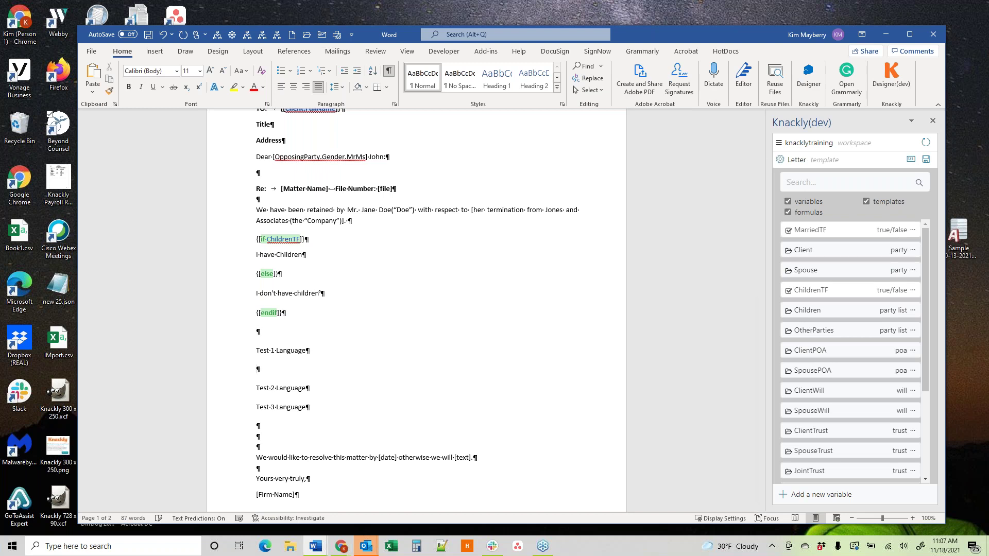
scroll(834, 419, "down", 1)
scroll(834, 418, "down", 2)
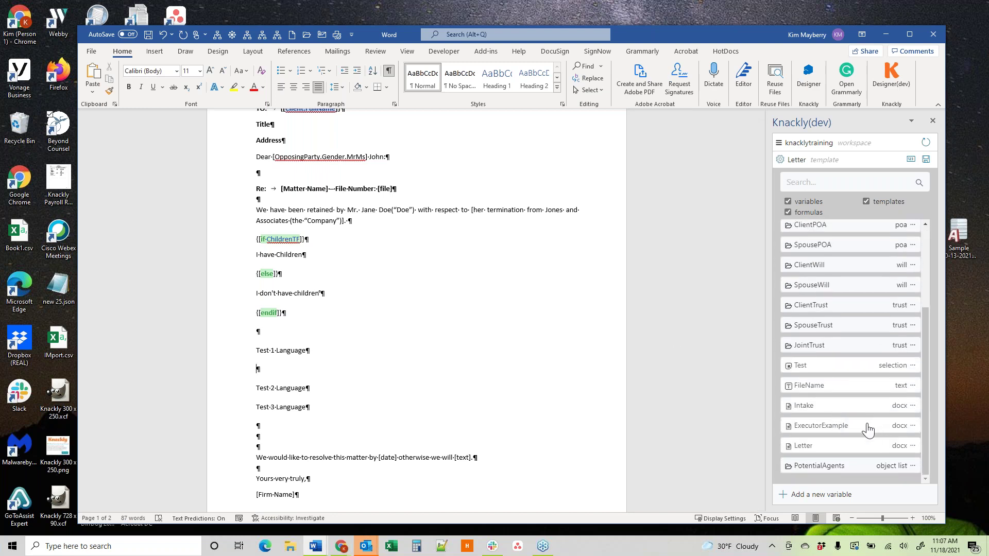
left_click(912, 366)
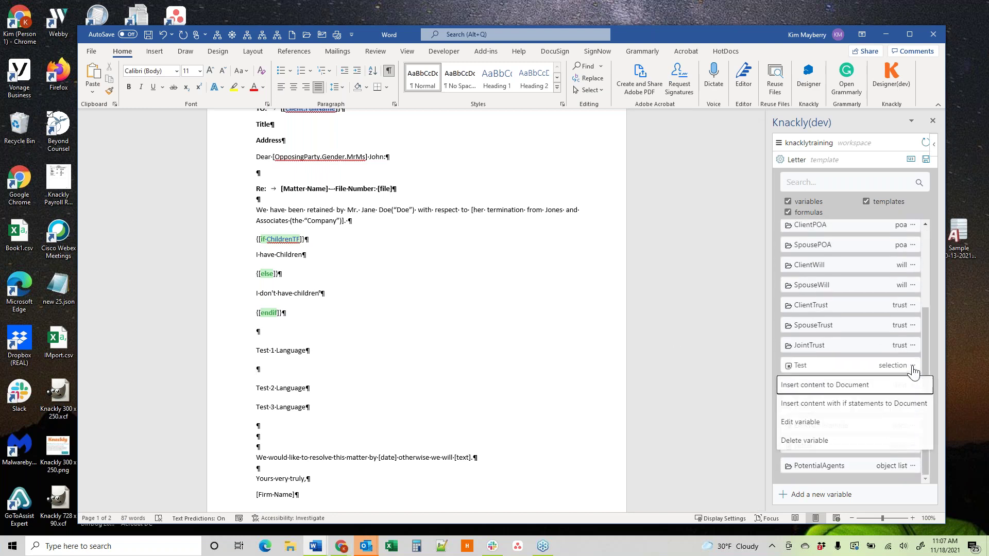
left_click(879, 409)
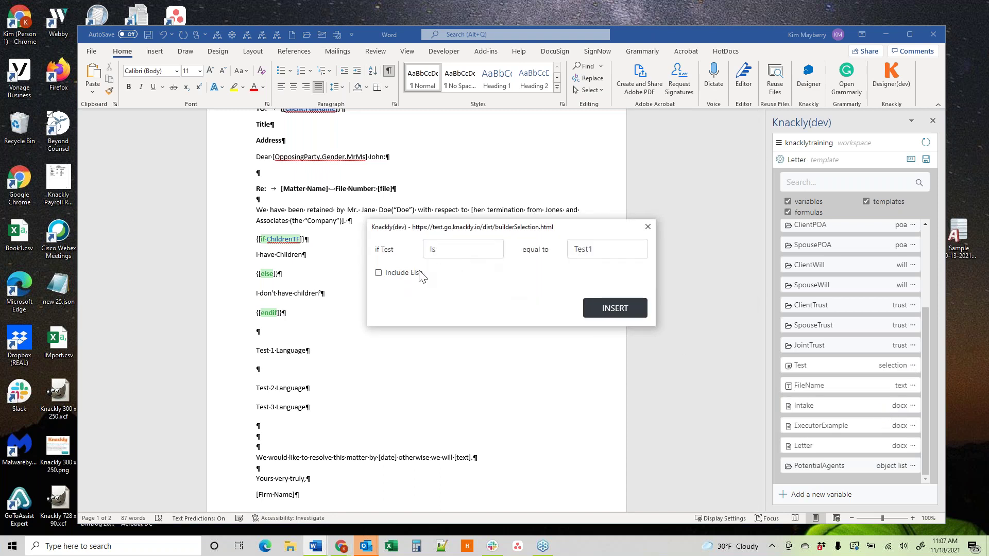
left_click(626, 253)
left_click(595, 281)
left_click(613, 309)
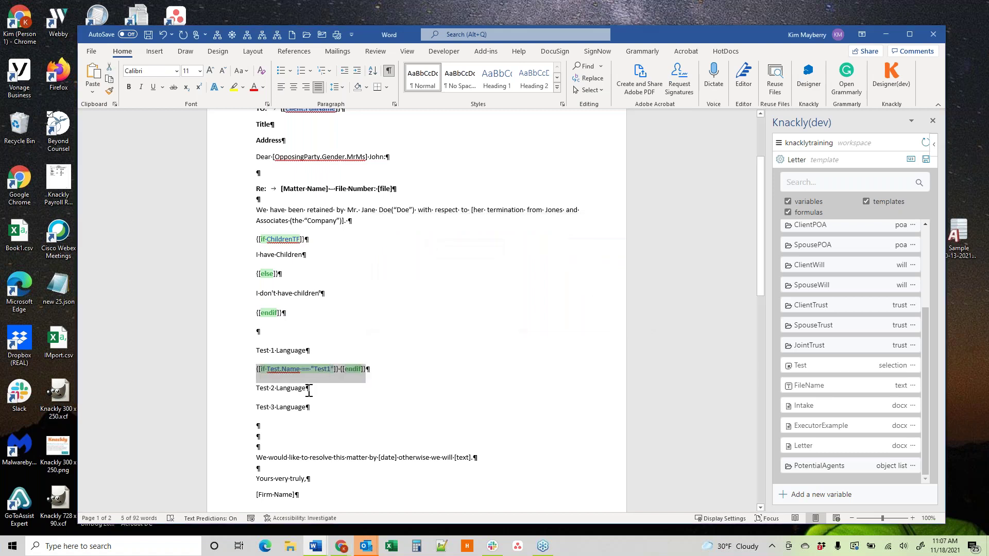
left_click(304, 371)
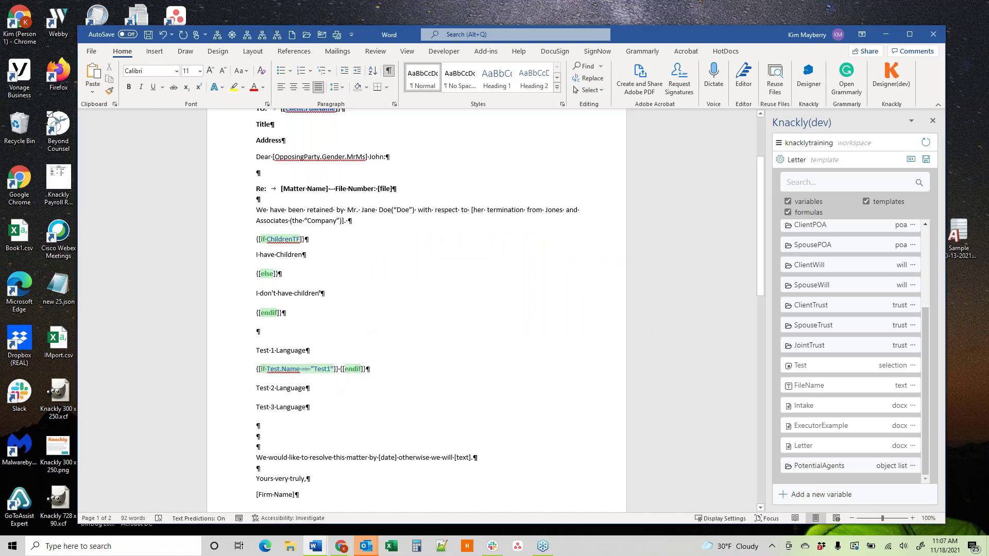
left_click(166, 36)
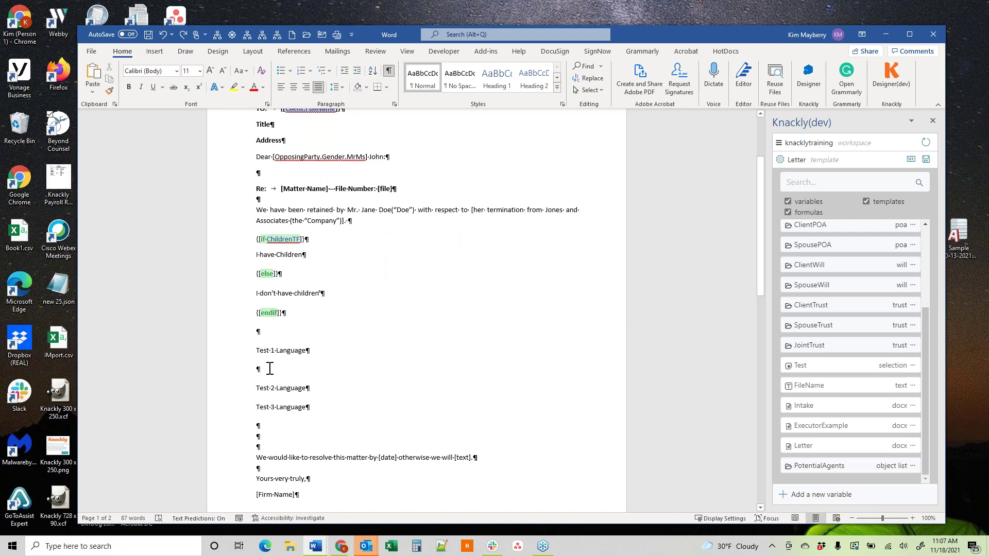
Step: Wrap the "Test 1 Language" line in an if statement on the Test variable with the condition is equal to Test1
left_click_drag(258, 369, 258, 331)
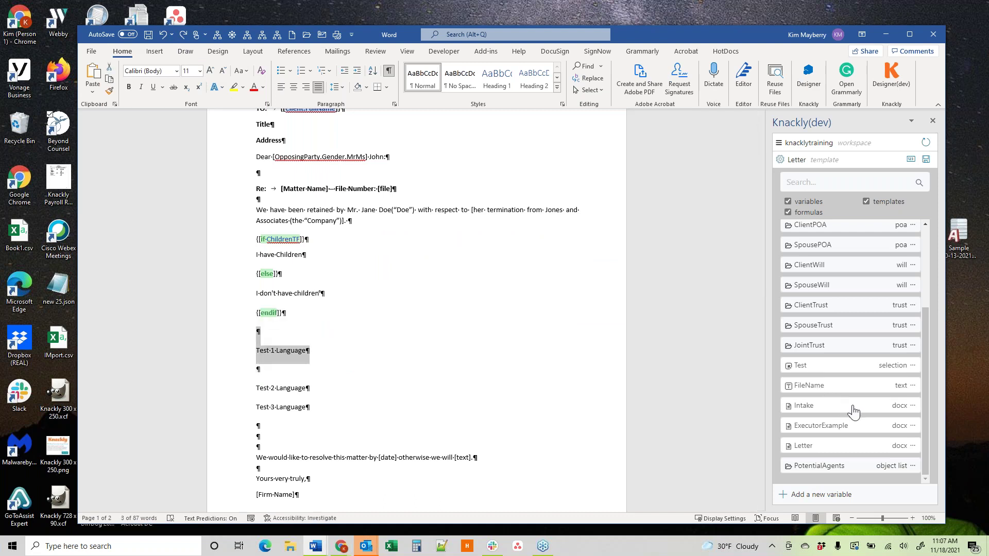
left_click(912, 367)
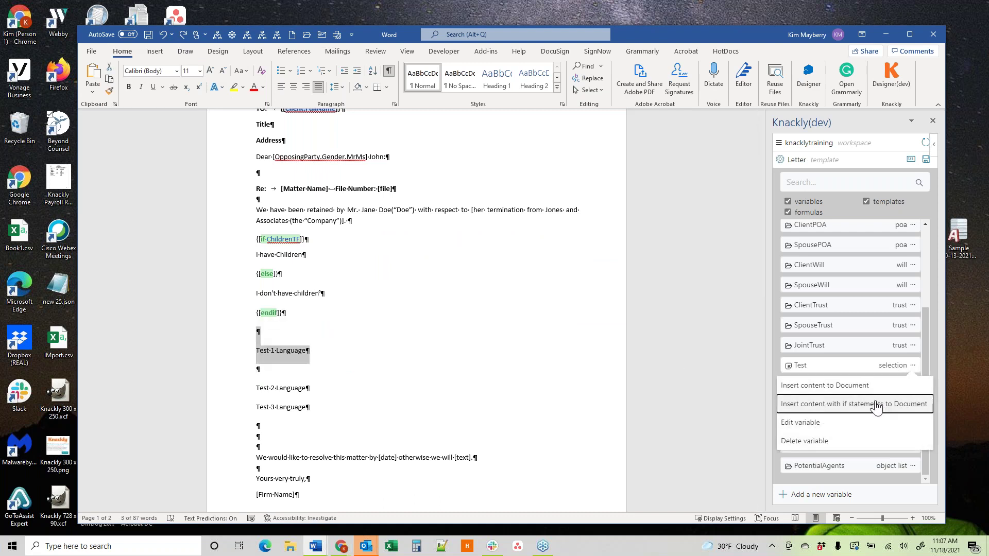
left_click(877, 407)
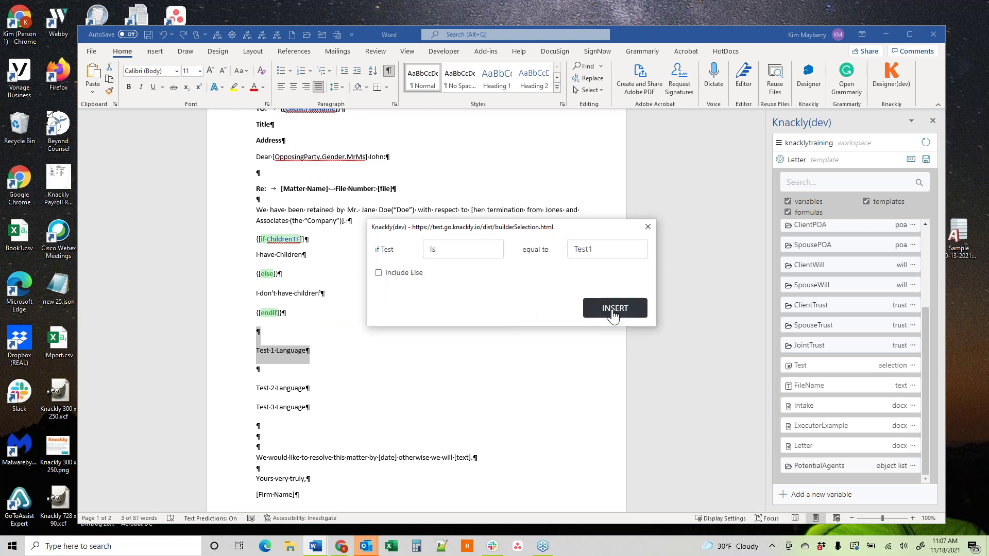
left_click(615, 308)
Step: Remove the surplus space and empty lines inside the Test1 if block, around "Test 1 Language"
left_click(347, 332)
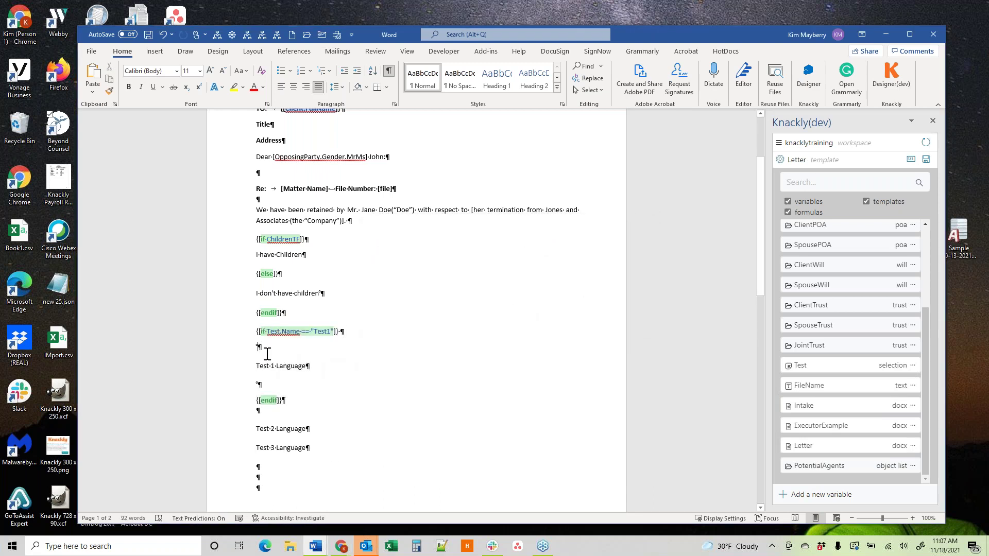
key("Down")
key("Delete")
key("Down")
key("Delete")
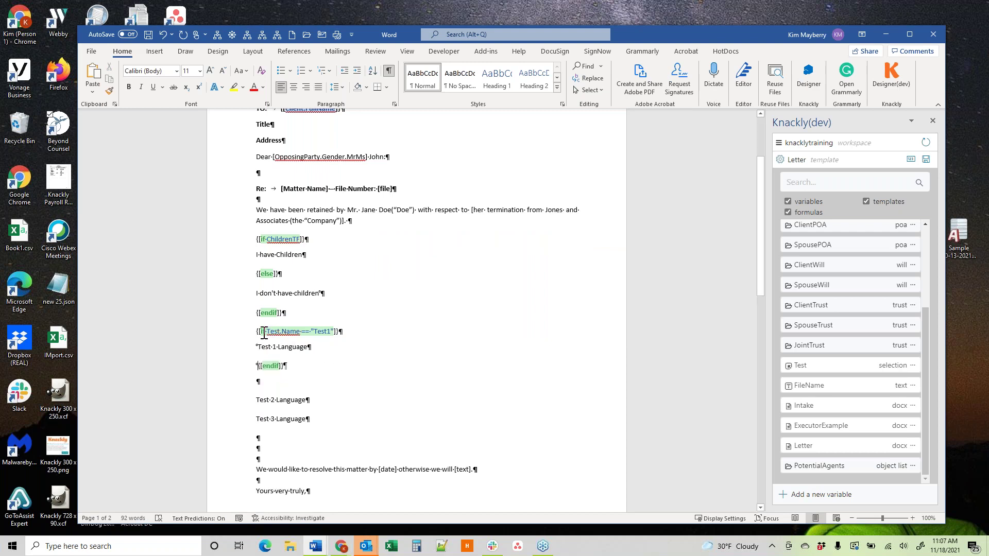
Step: Add an empty line below "Test 2 Language" and wrap that section in an if statement for Test is equal to Test2
left_click(313, 404)
key("Return")
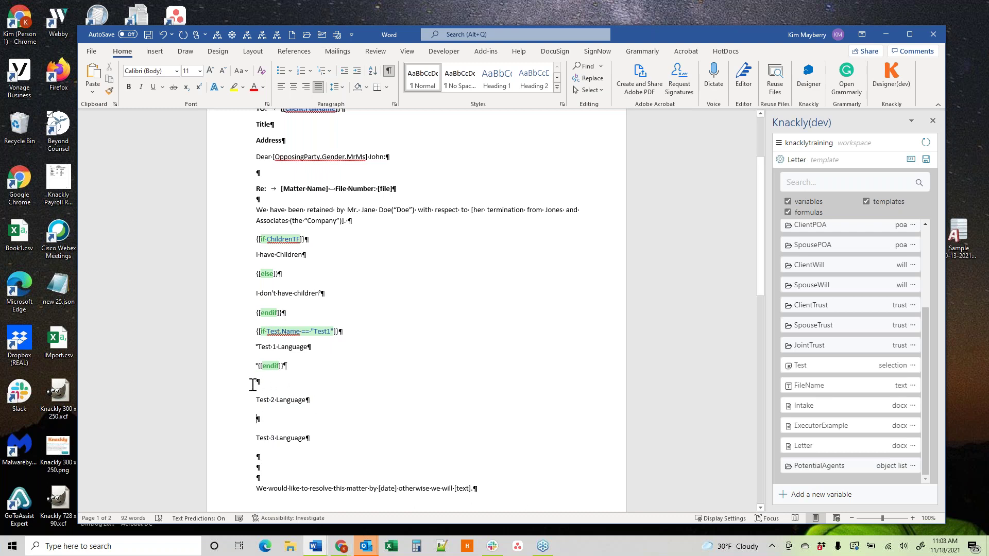
left_click_drag(256, 384, 259, 421)
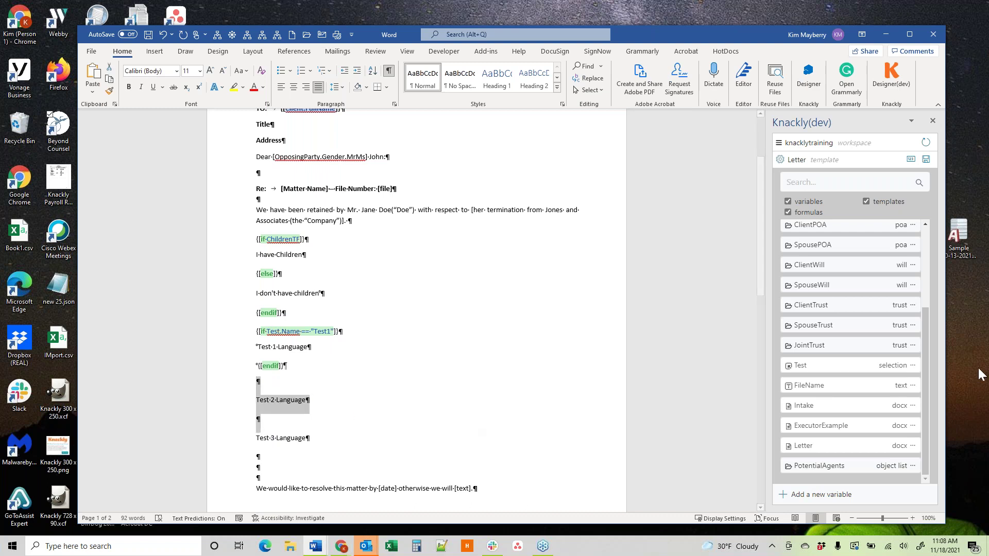
left_click(913, 385)
left_click(905, 407)
left_click(604, 252)
left_click(600, 285)
left_click(615, 308)
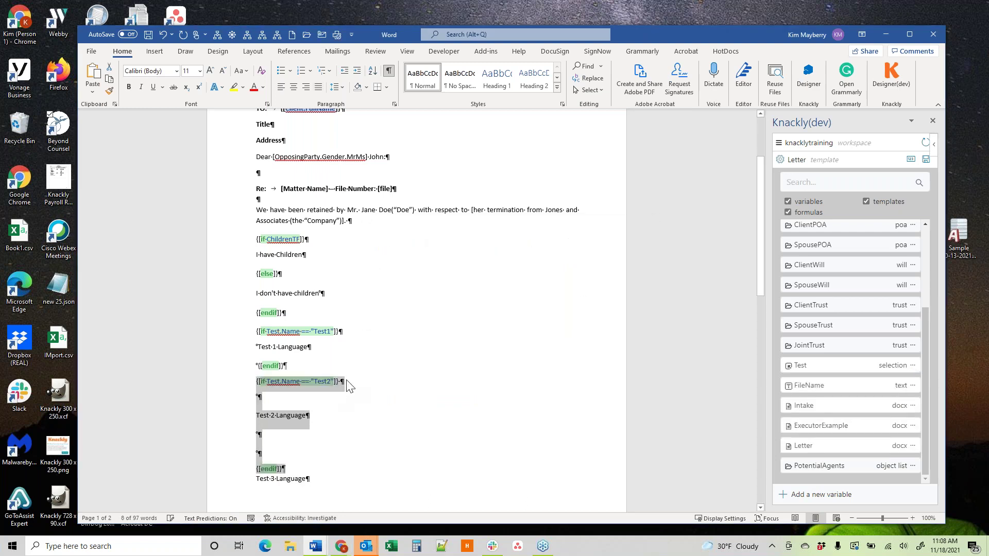
Step: Remove the surplus space, stray quote marks and empty lines inside the Test2 if block
left_click(341, 380)
key("BackSpace")
key("Down")
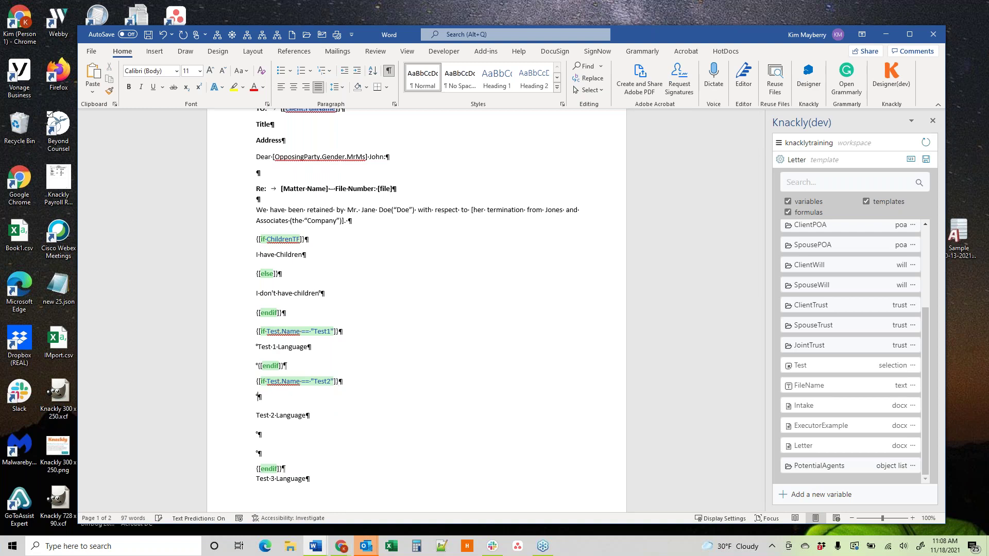
key("Delete")
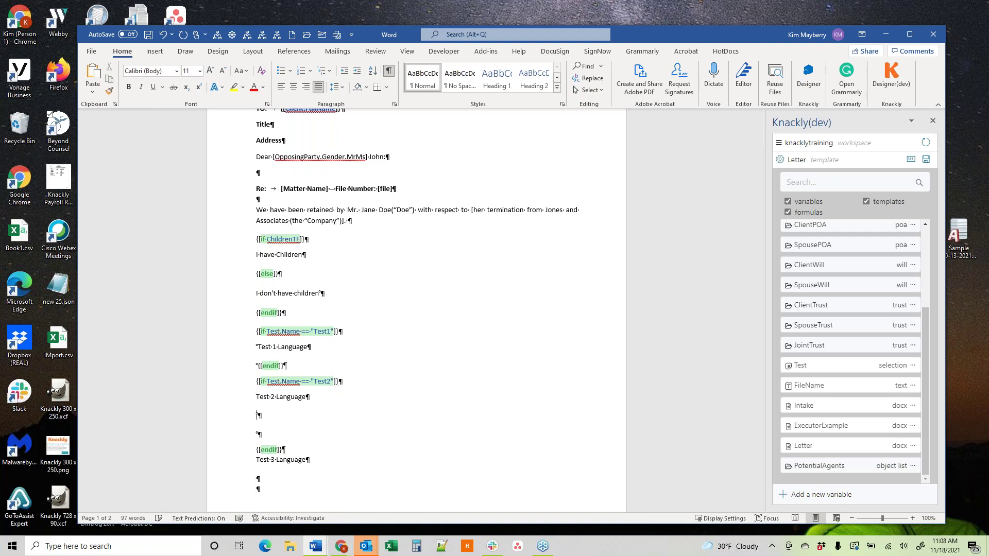
key("Delete")
key("Delete")
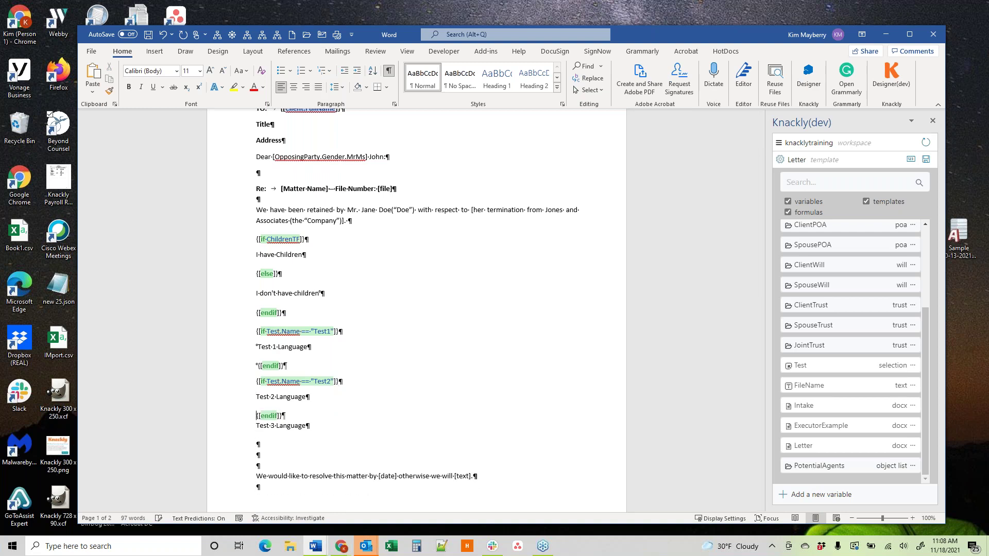
scroll(315, 417, "up", 1)
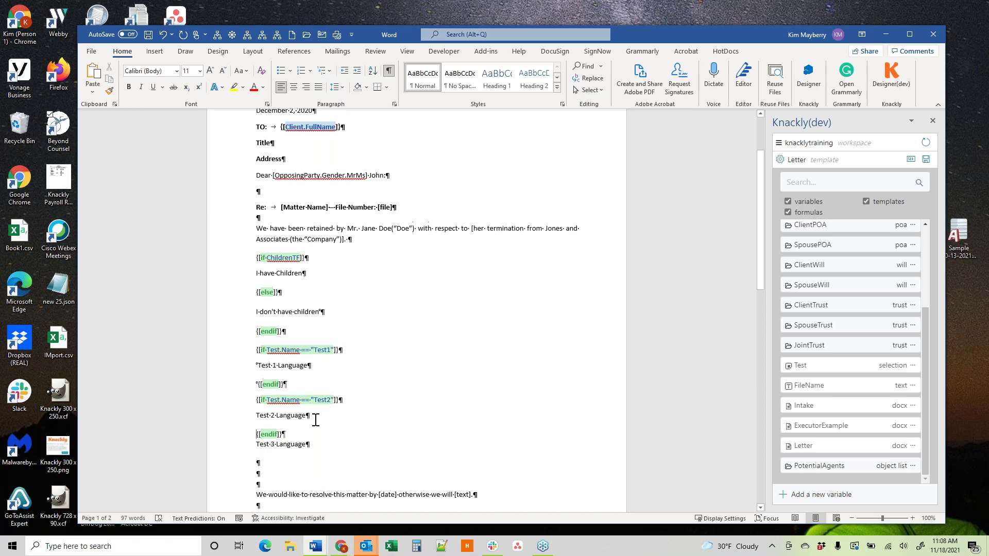
Step: Add an empty line above "Test 3 Language" and wrap that section in an if statement for Test is equal to Test3
left_click(293, 436)
key("Return")
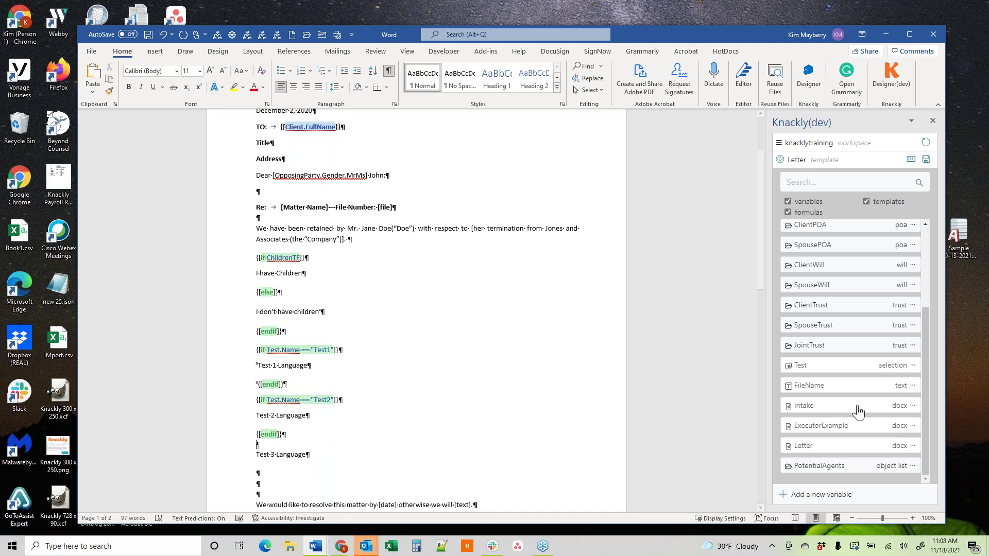
left_click(915, 367)
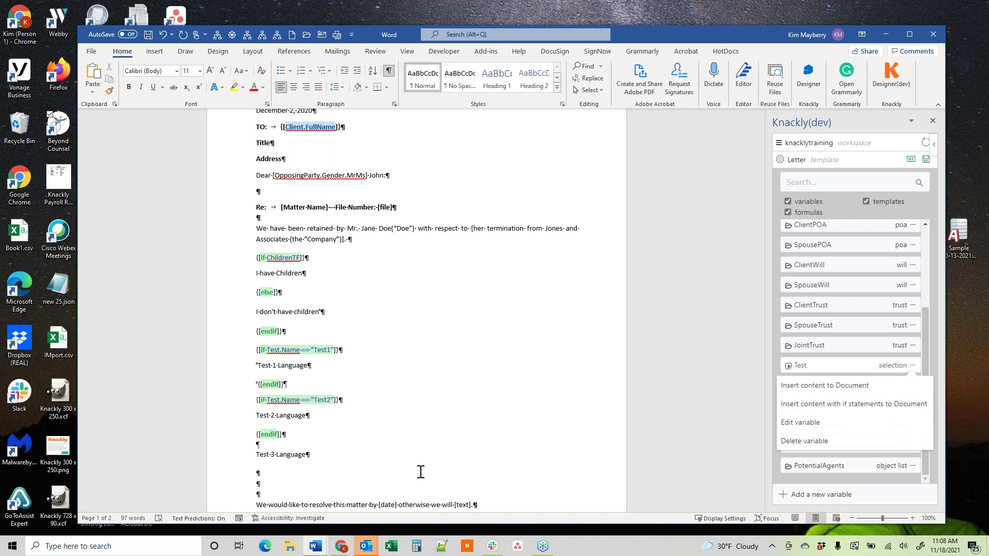
left_click_drag(264, 476, 252, 447)
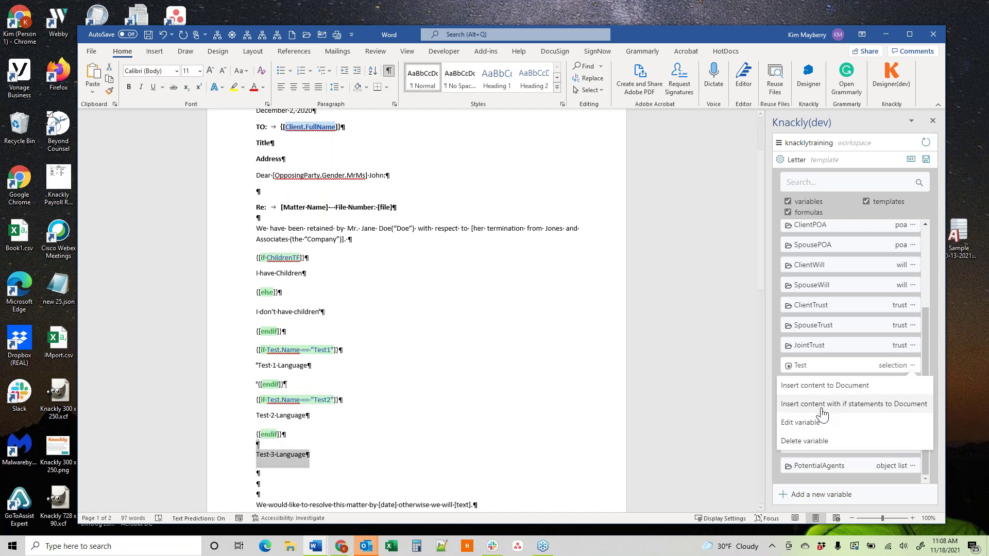
left_click(850, 404)
left_click(601, 254)
left_click(593, 303)
left_click(608, 308)
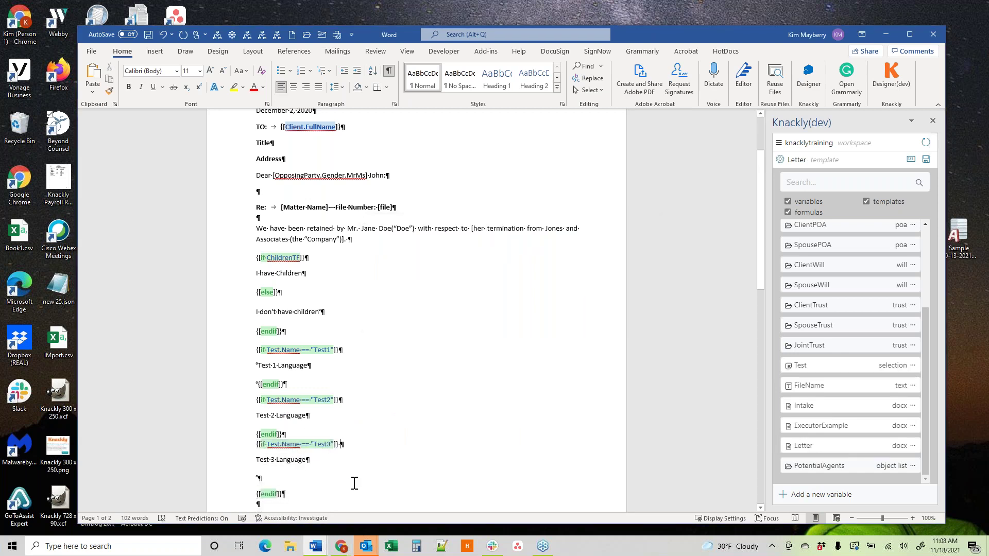
Step: Remove the surplus space and the extra line before the endif in the Test3 if block
left_click(308, 460)
left_click(258, 479)
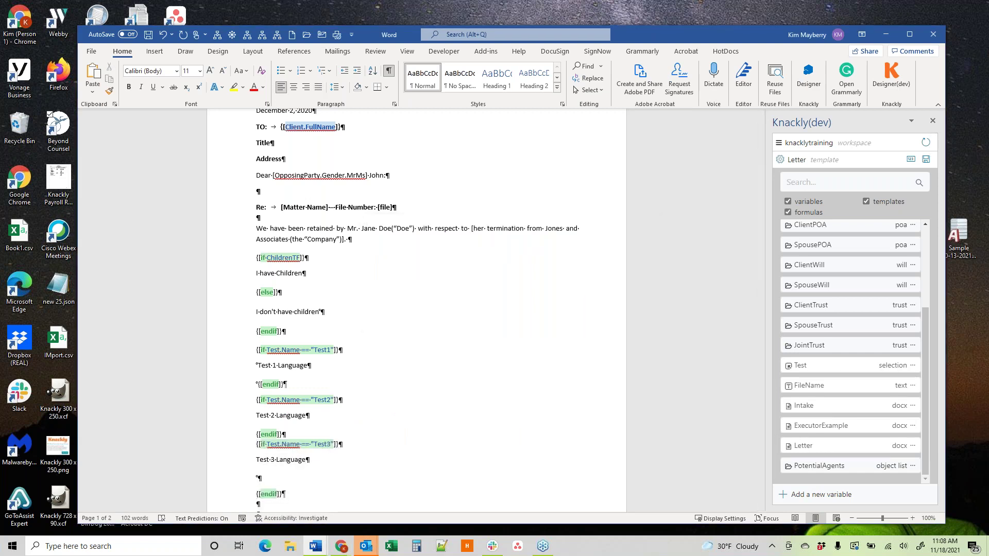
key("Delete")
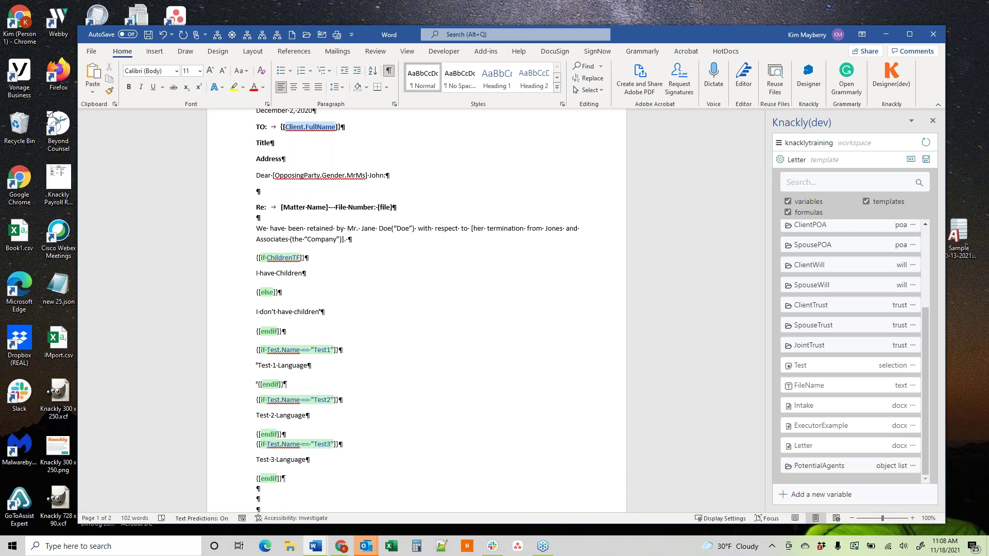
Step: Delete the endif line below "Test 1 Language" and change the Test2 condition from if to elseif
scroll(359, 416, "down", 2)
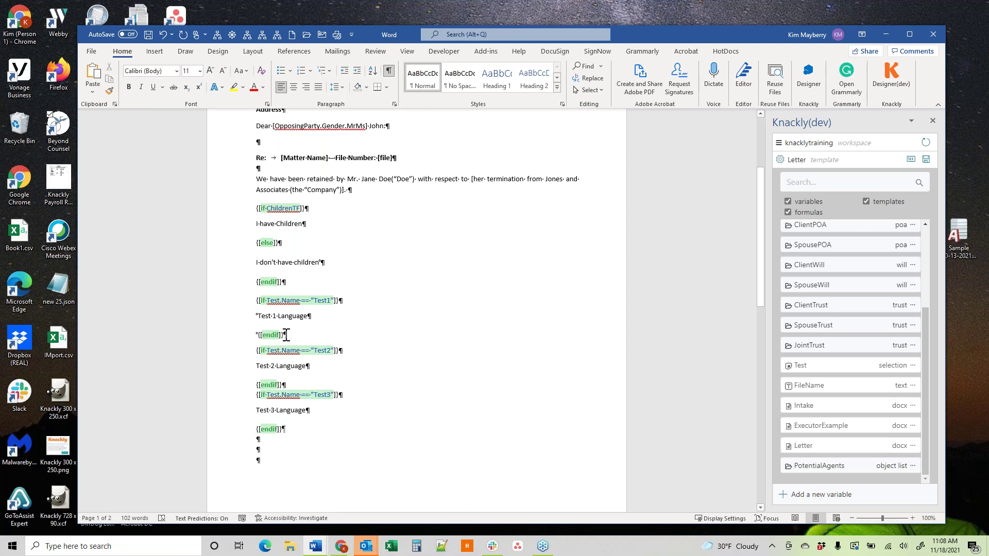
left_click_drag(287, 334, 255, 335)
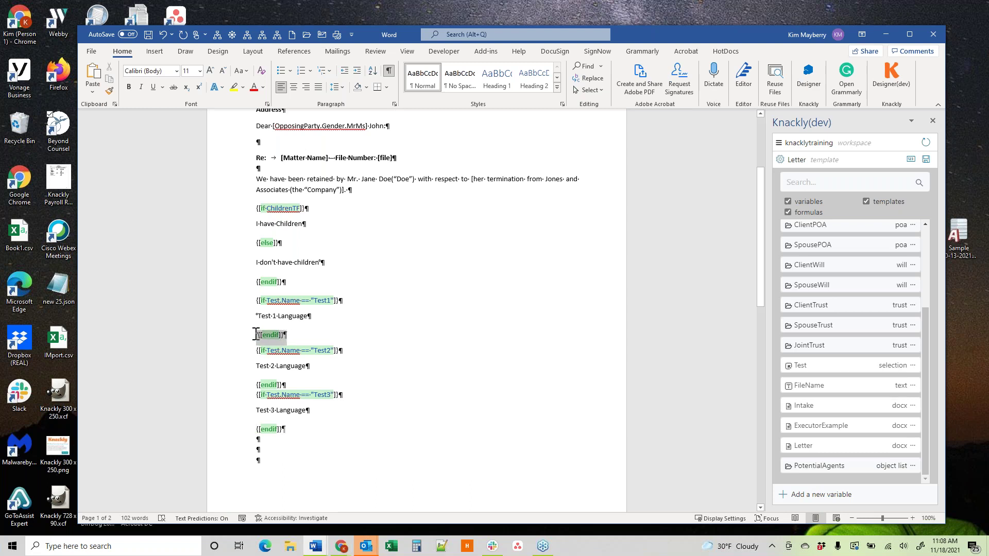
left_click(286, 338)
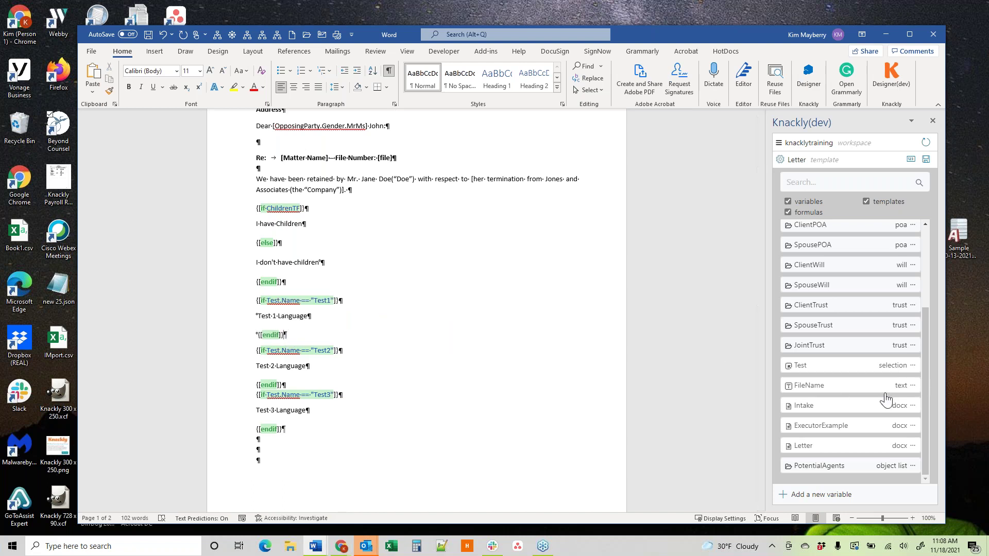
triple_click(271, 336)
key("Delete")
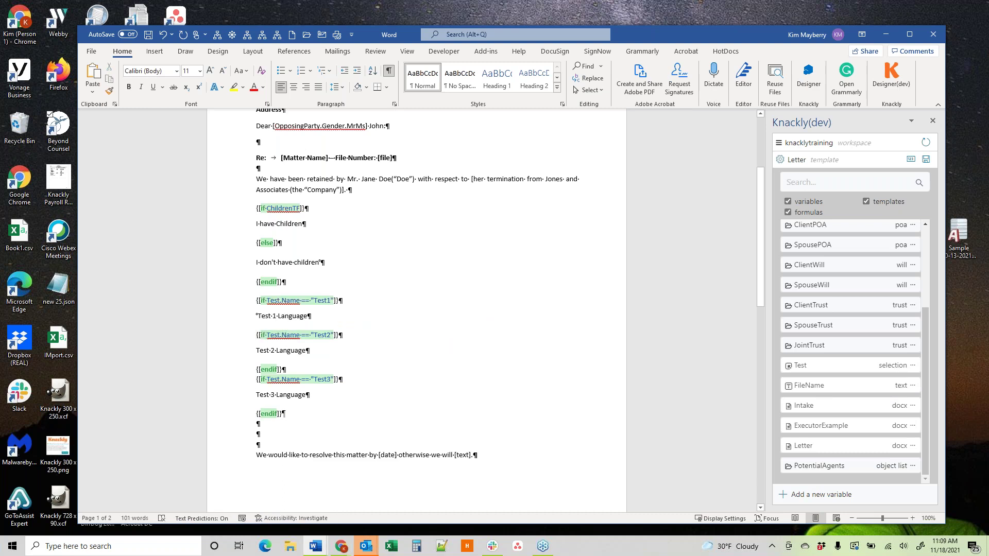
left_click(263, 334)
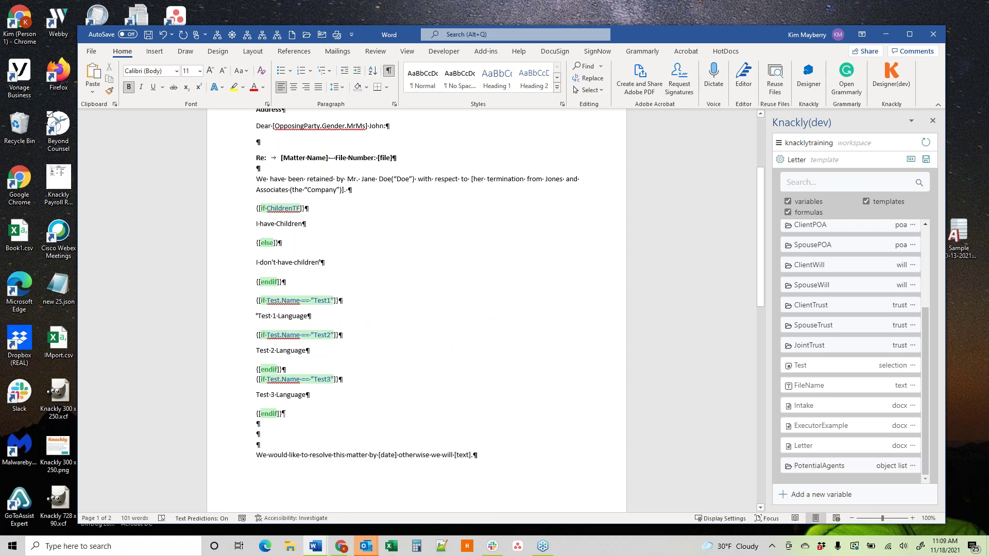
key("BackSpace")
key("Delete")
type("elseif")
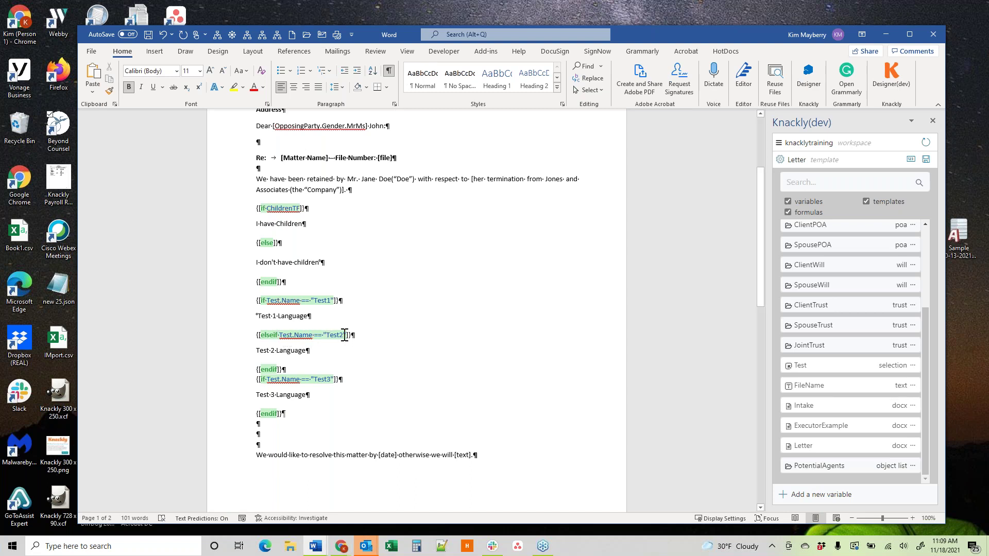
Step: Delete the endif tag below "Test 2 Language" and change the Test3 condition from if to elseif
left_click(292, 370)
key("BackSpace")
key("BackSpace")
key("BackSpace")
key("BackSpace")
key("BackSpace")
key("BackSpace")
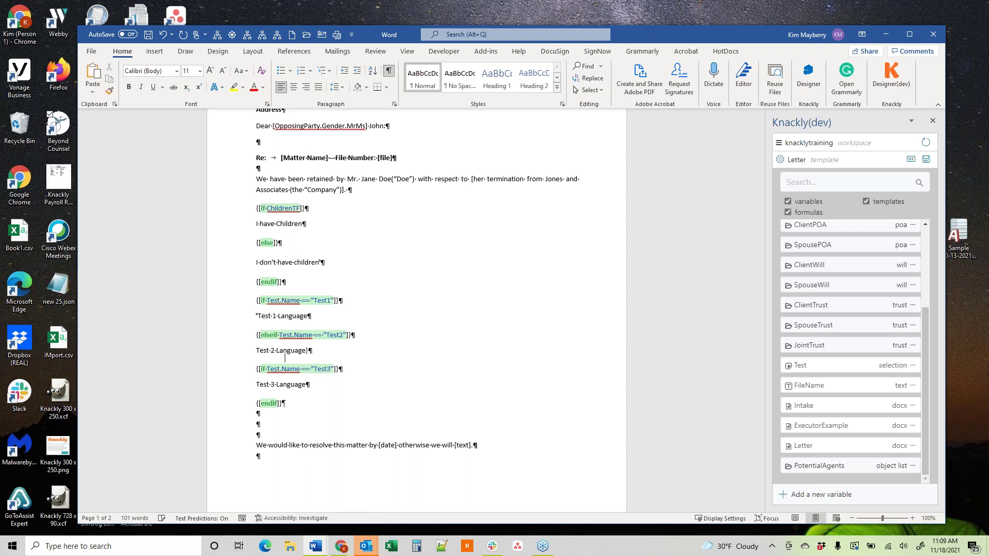
left_click(305, 368)
type("else")
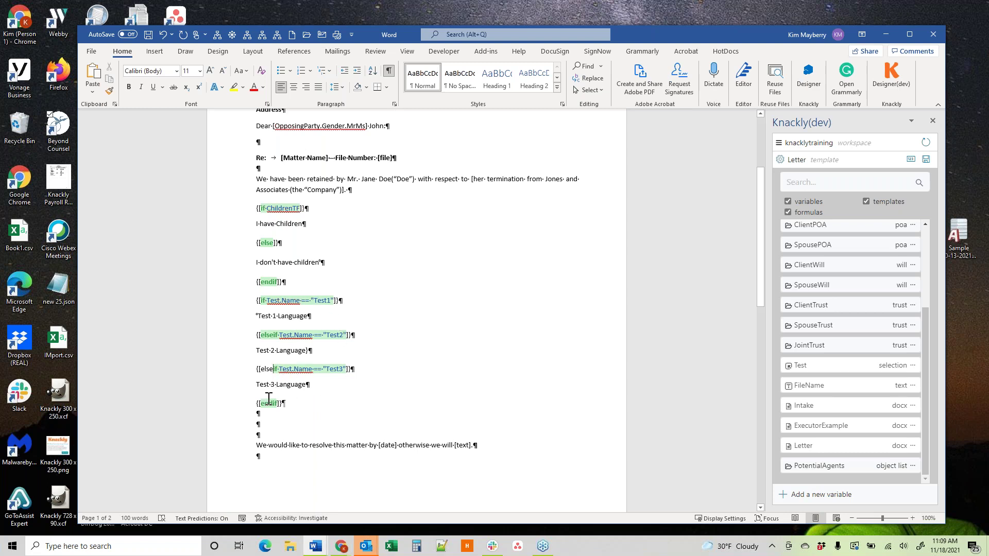
Step: Add a new line containing {[else]} below "Test 3 Language", above the closing endif
left_click(320, 387)
key("Return")
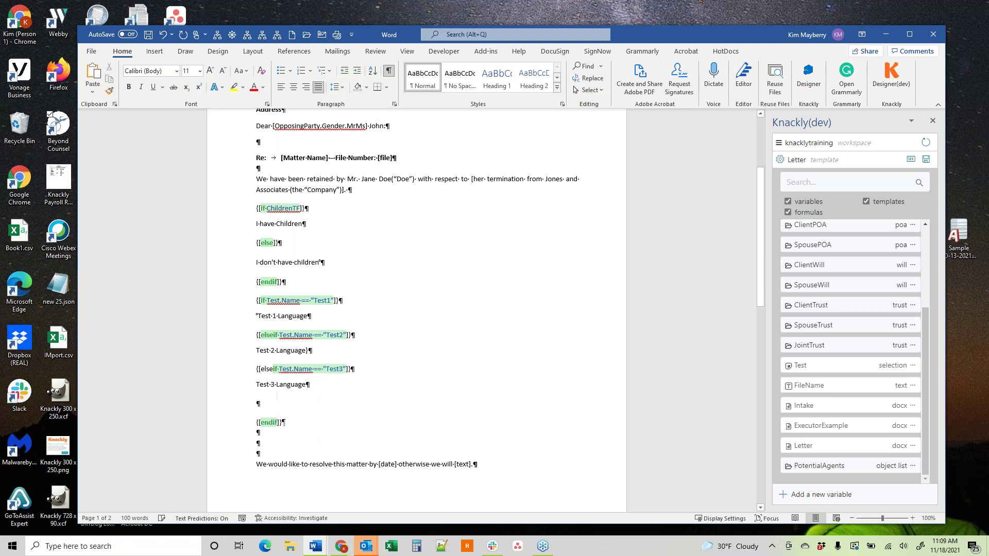
type("{[else")
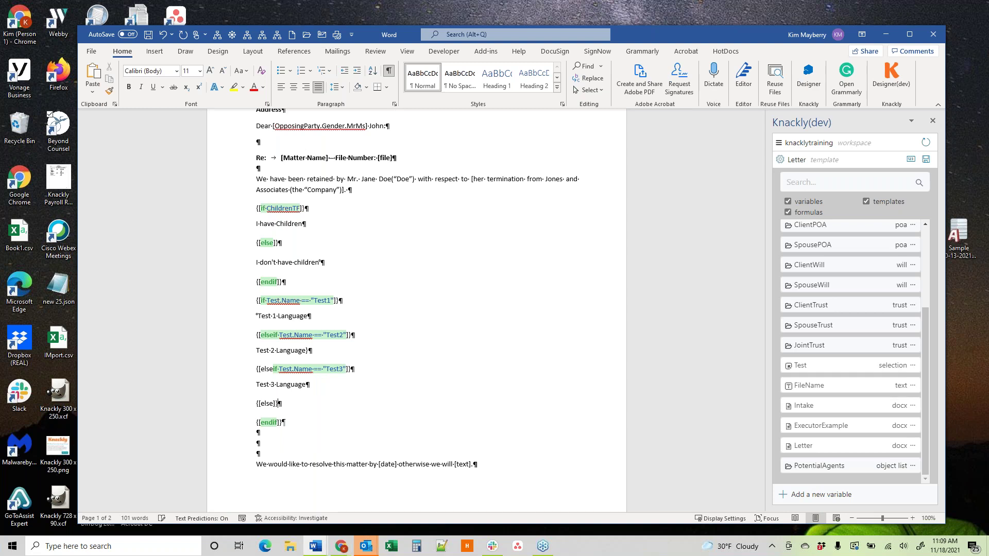
Step: Complete the else tag below "Test 3 Language" and add the line "No test language" between it and the closing endif
type("]}")
key("Return")
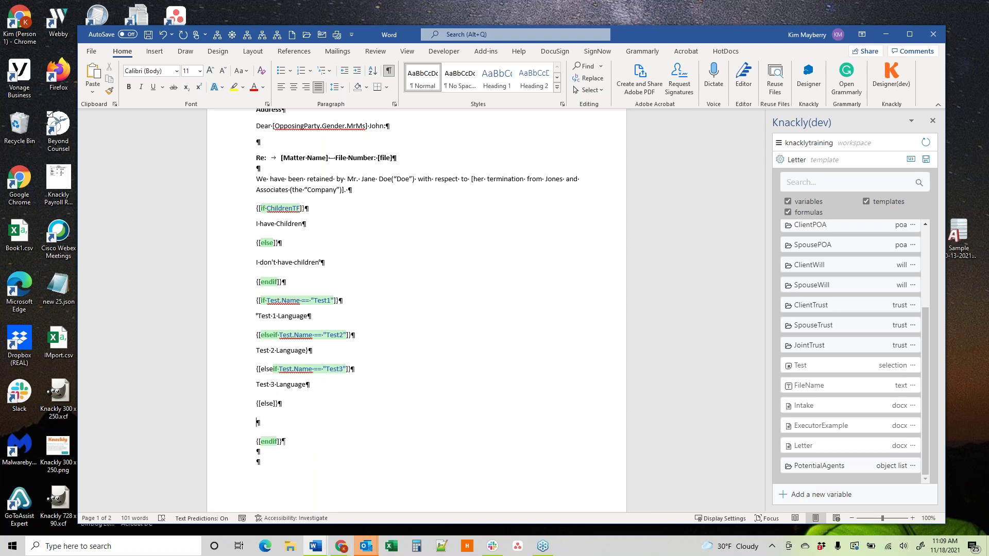
type("No test language")
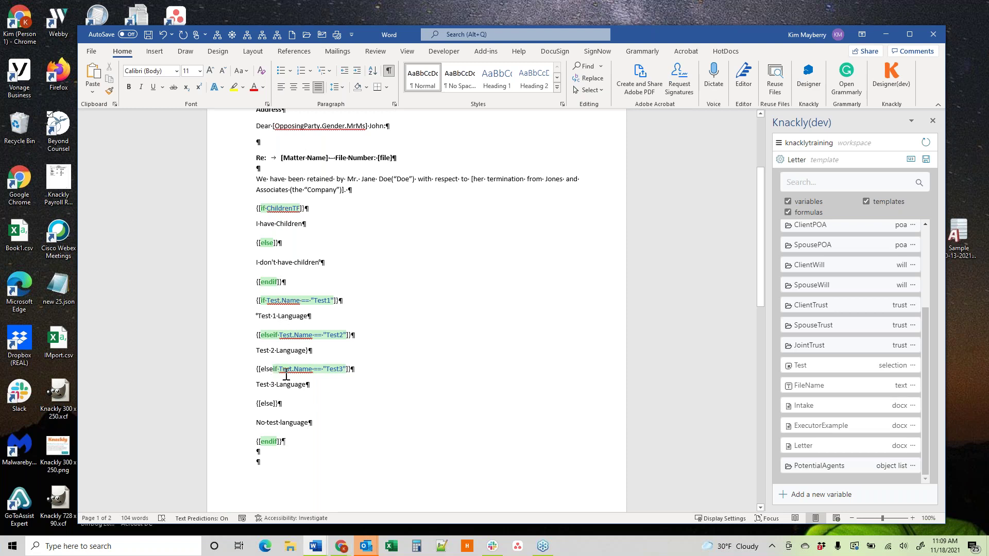
left_click_drag(256, 404, 286, 406)
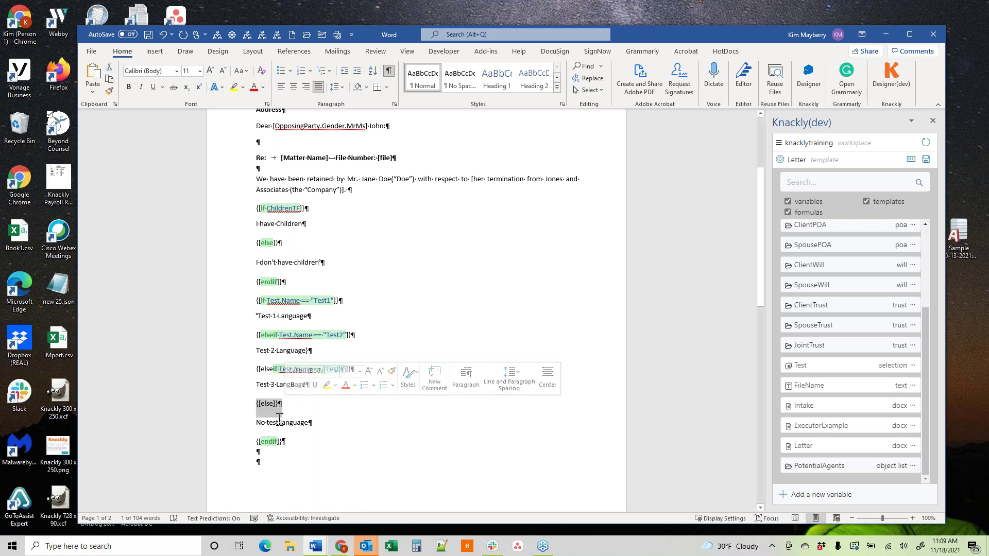
scroll(295, 430, "up", 3)
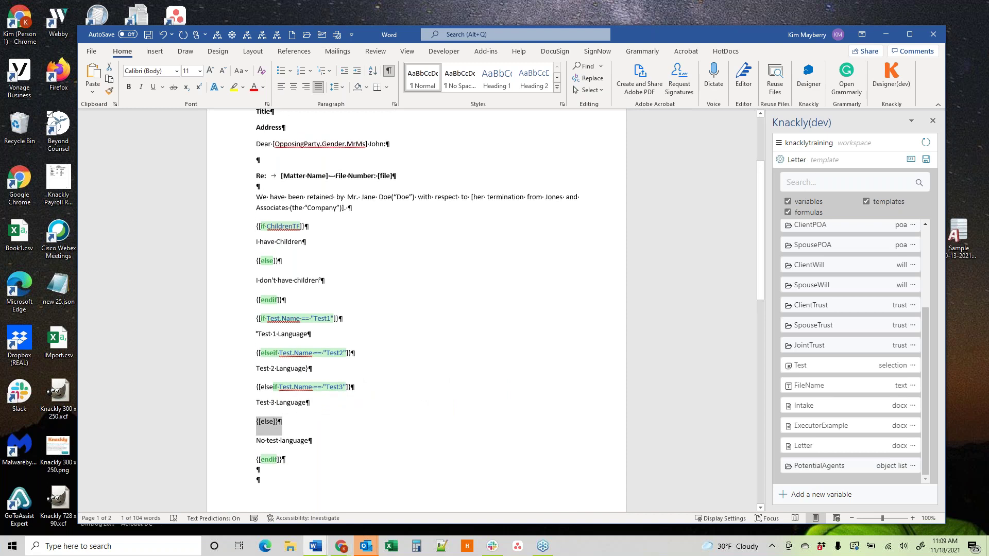
scroll(296, 431, "down", 3)
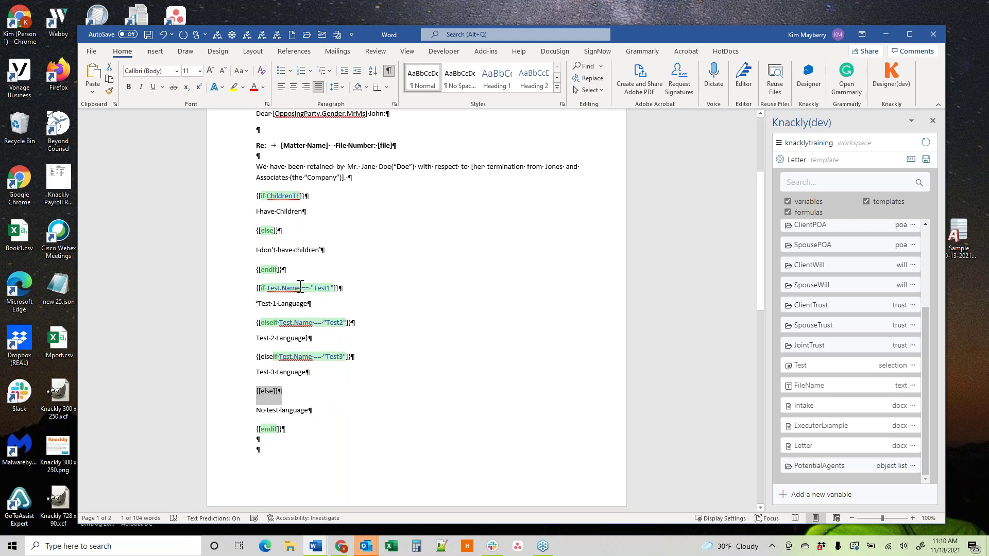
left_click_drag(302, 288, 312, 288)
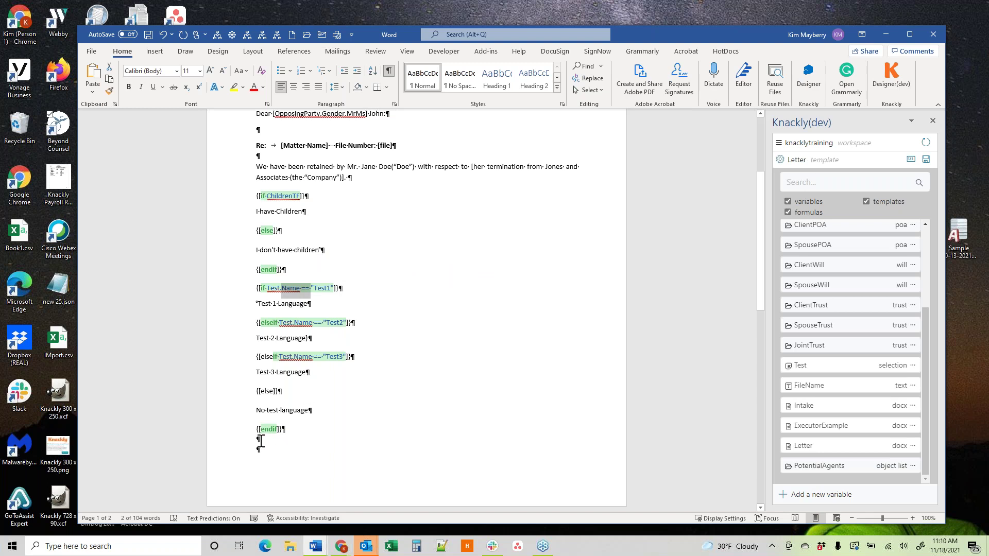
left_click(294, 450)
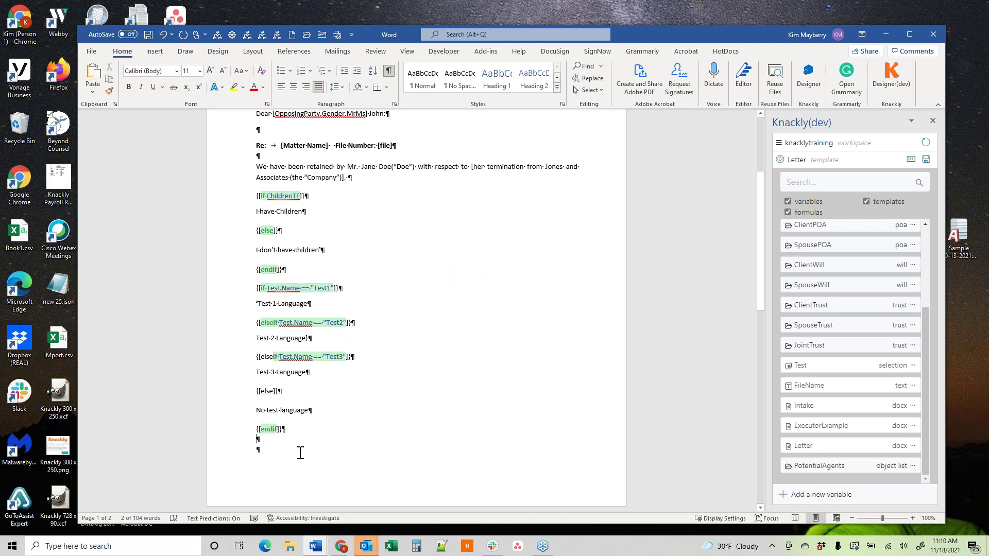
Step: Publish the edited Letter template to the knacklytraining workspace
left_click(926, 160)
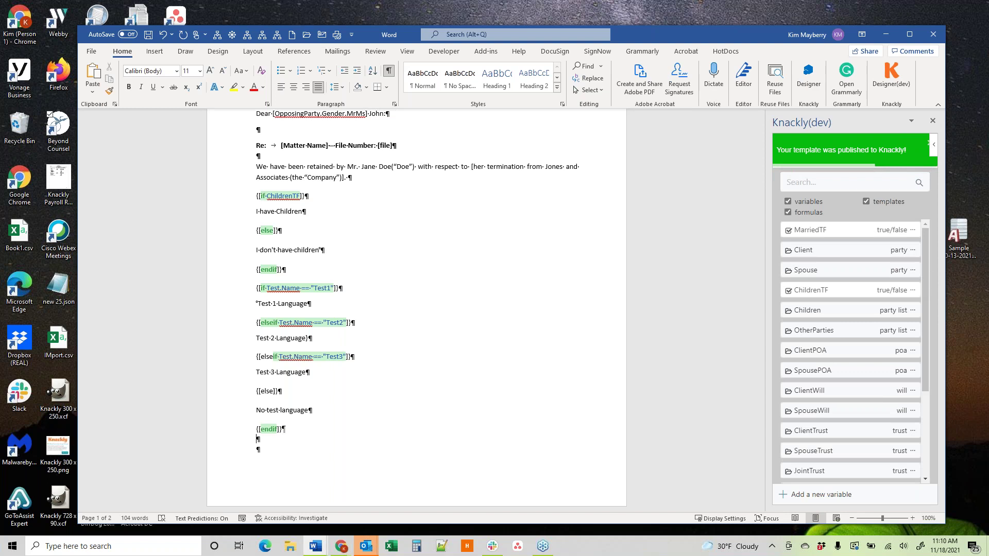
left_click(305, 197)
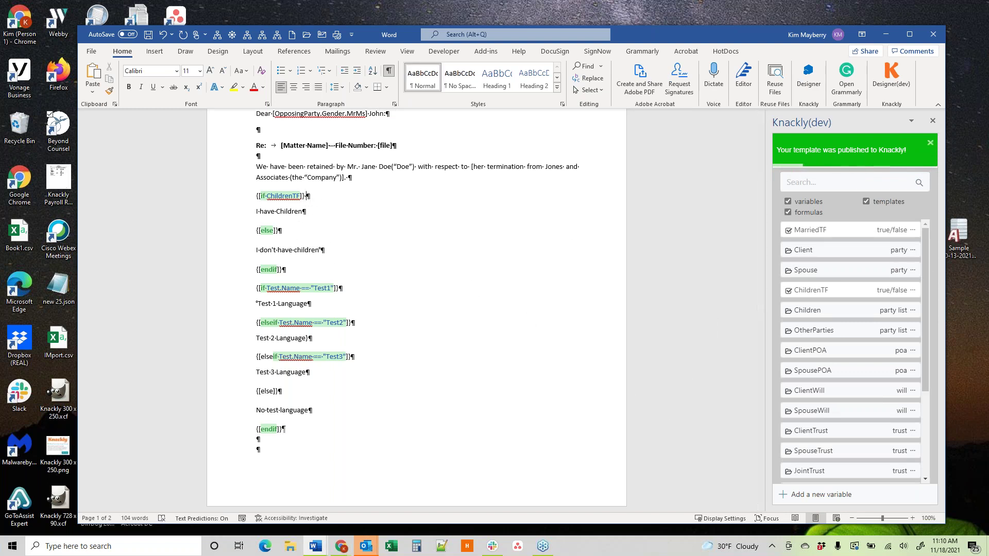
left_click(925, 161)
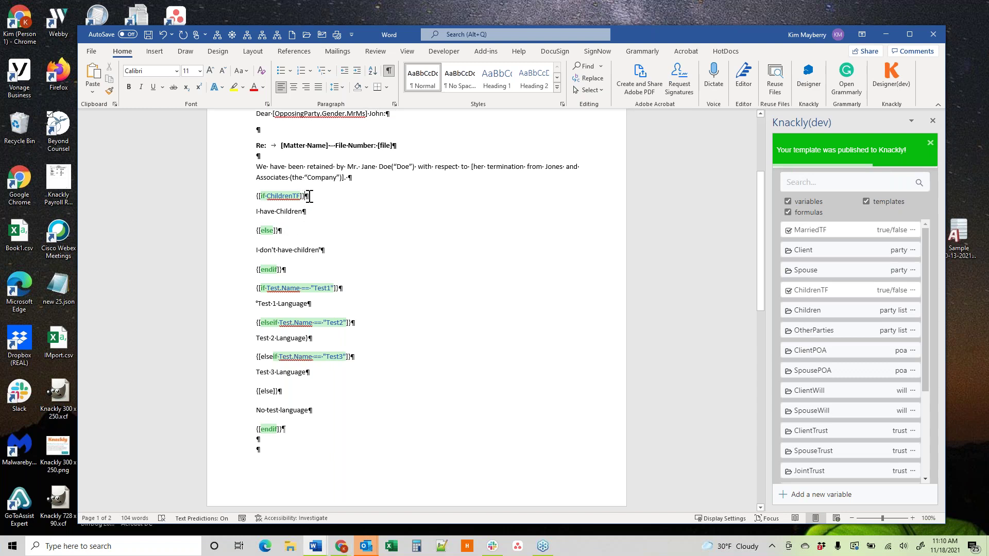
left_click(368, 195)
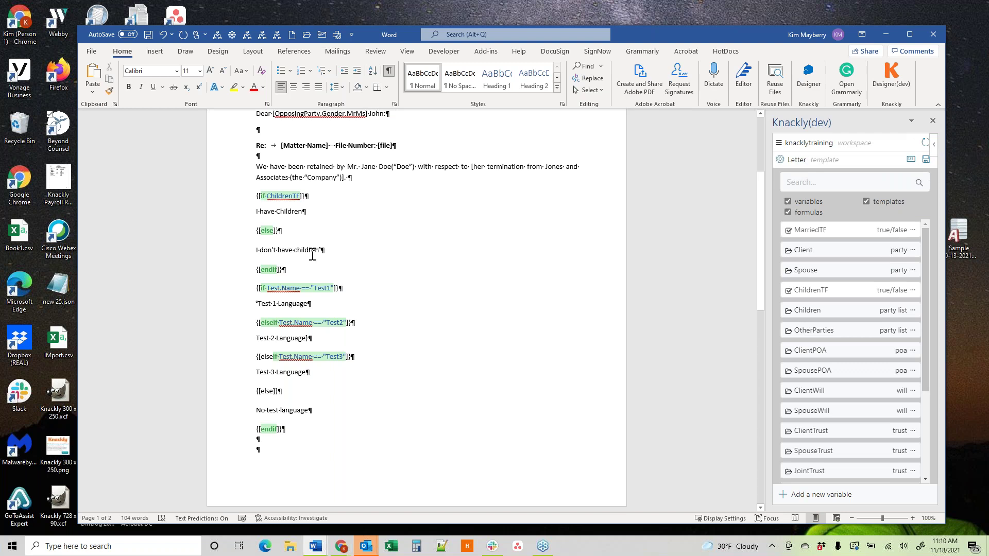
Step: Create a new list-of-selection variable named TestMultiSelect in the EstatePlan model
scroll(328, 298, "down", 2)
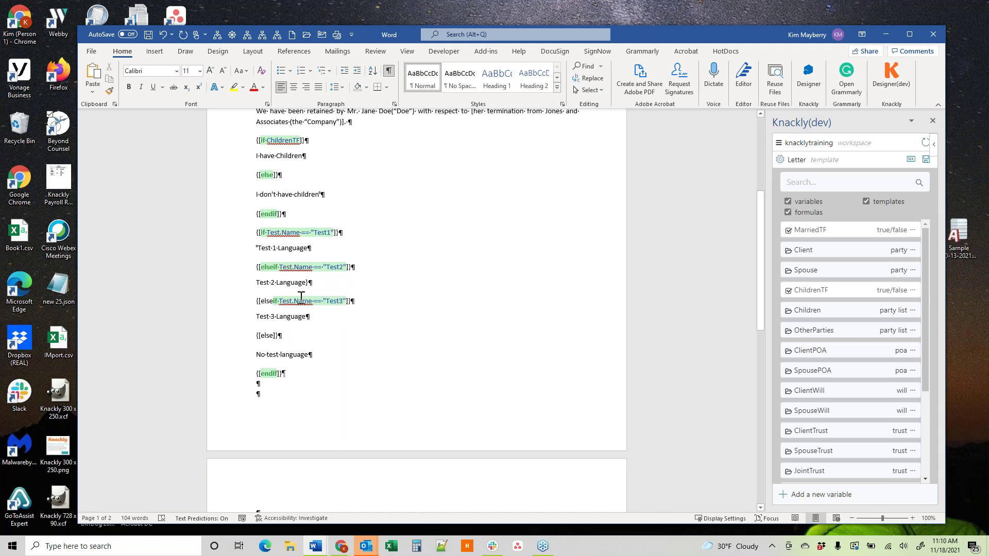
left_click(780, 496)
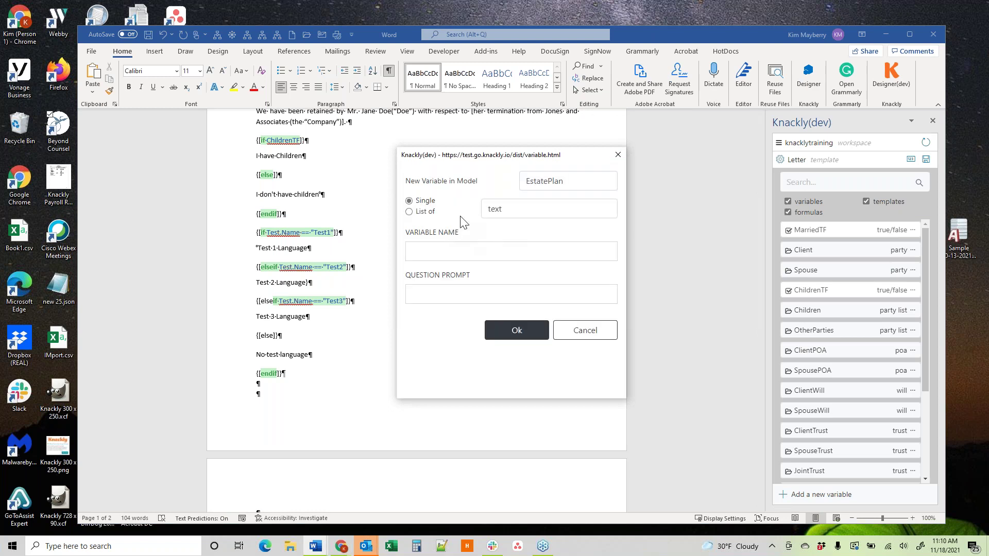
left_click(431, 215)
left_click(495, 211)
left_click(509, 246)
left_click(470, 252)
type("Test")
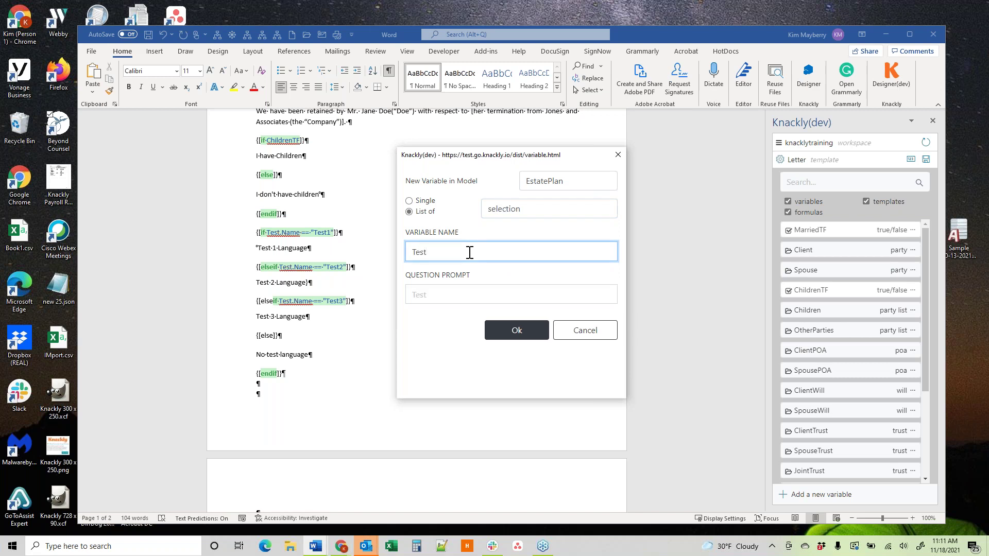
type("MultiSelect")
left_click(517, 335)
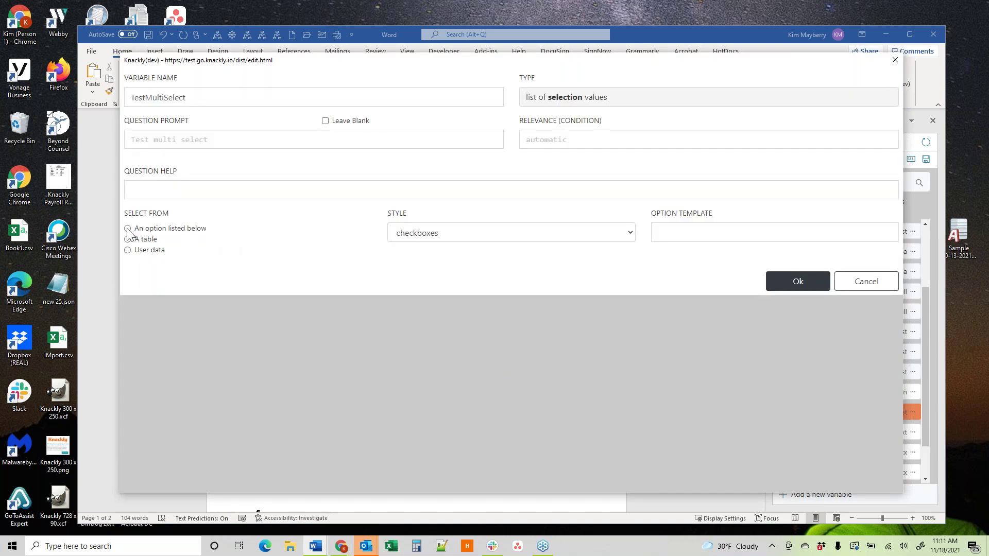
Step: Have TestMultiSelect select from its own listed options Test1, Test2, Test3 and Test4, and save the variable
left_click(128, 228)
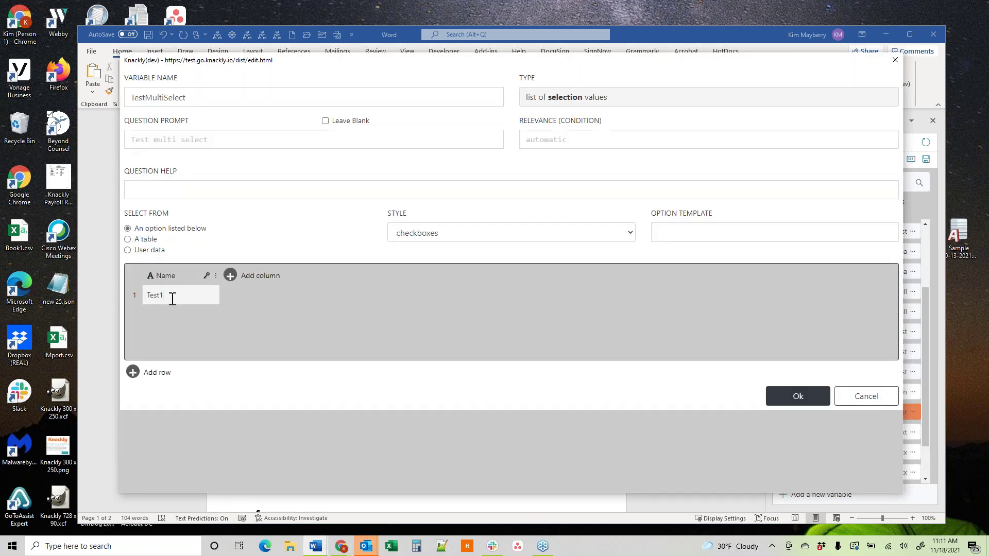
left_click(172, 299)
type("Test1")
key("Return")
type("Test2")
key("Return")
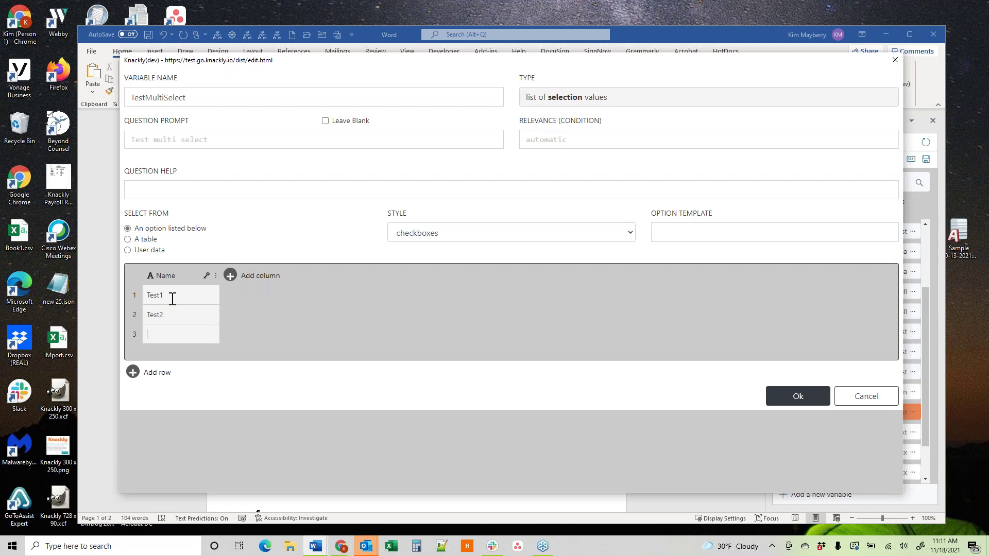
type("Test3")
key("Return")
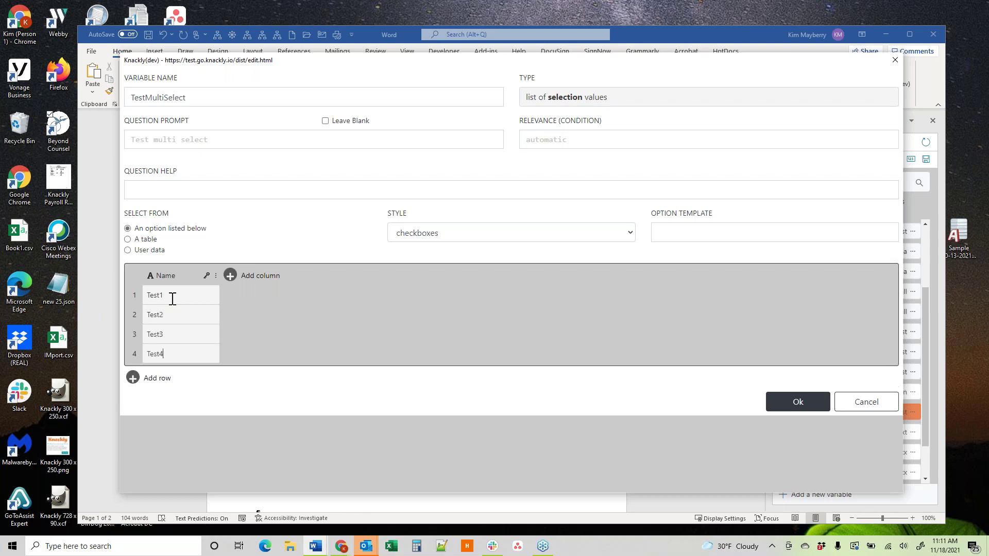
left_click(793, 401)
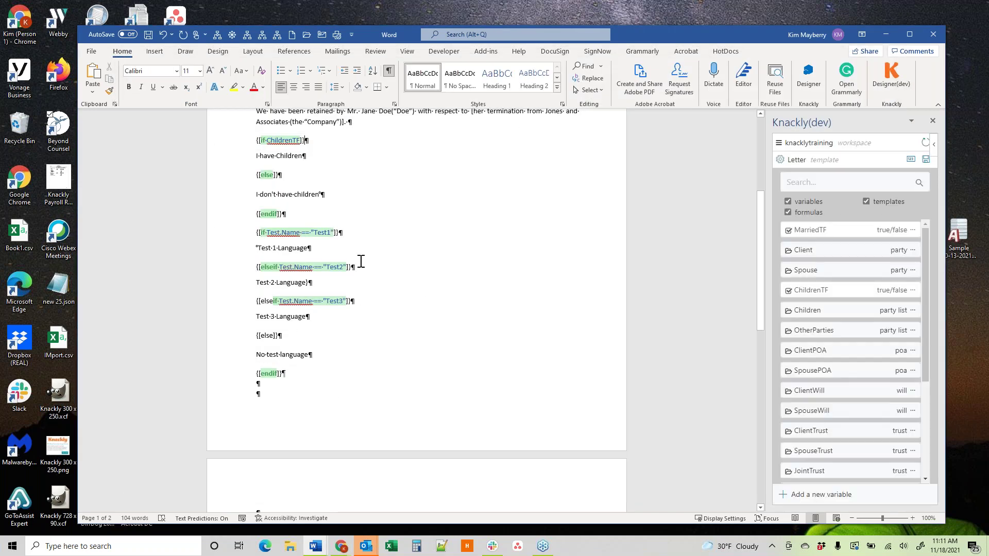
Step: Add separate placeholder lines Test1, Test2, Test 3 and Test 4 below the last endif, before the "We would like to resolve" paragraph
scroll(320, 304, "down", 2)
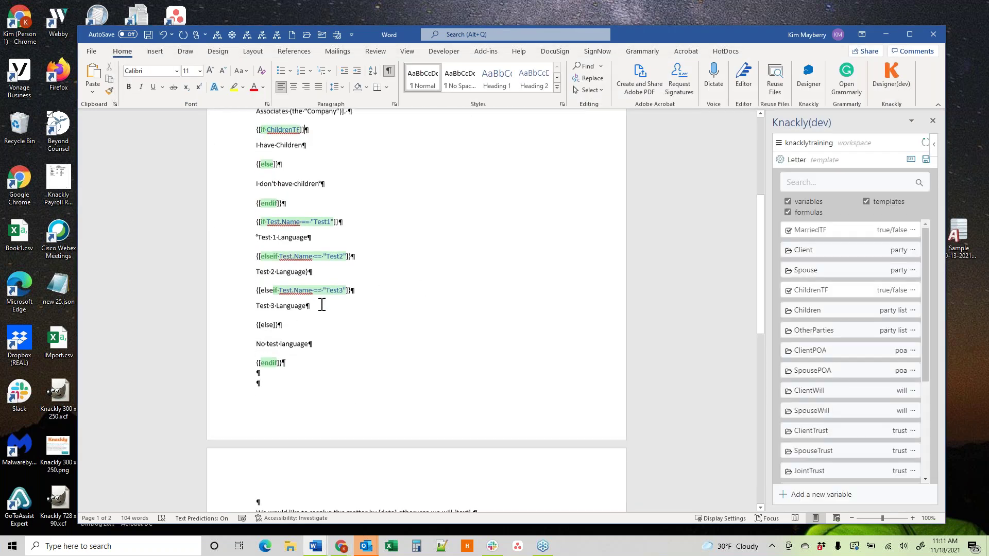
scroll(283, 335, "down", 1)
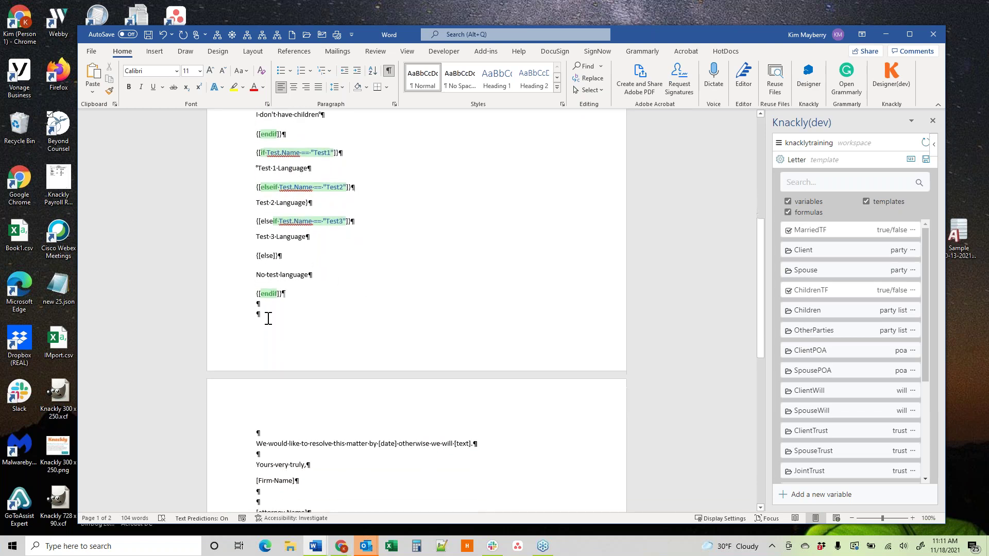
left_click(258, 307)
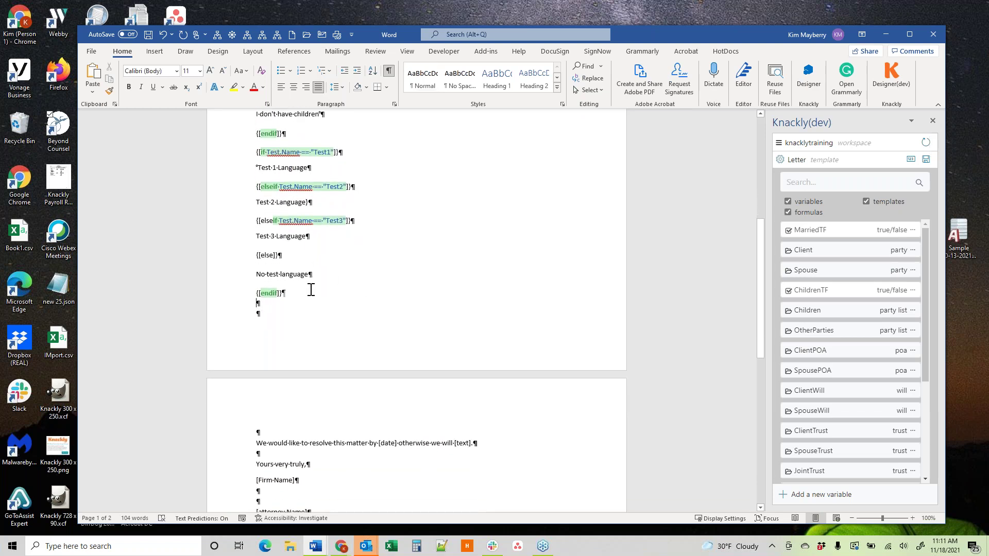
key("Return")
type("Test1")
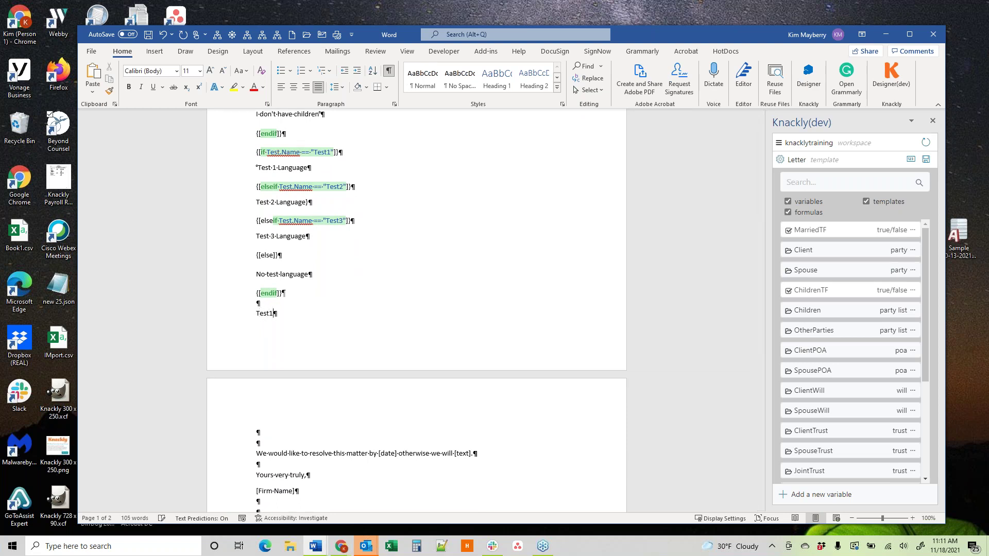
key("Return")
type("Test2")
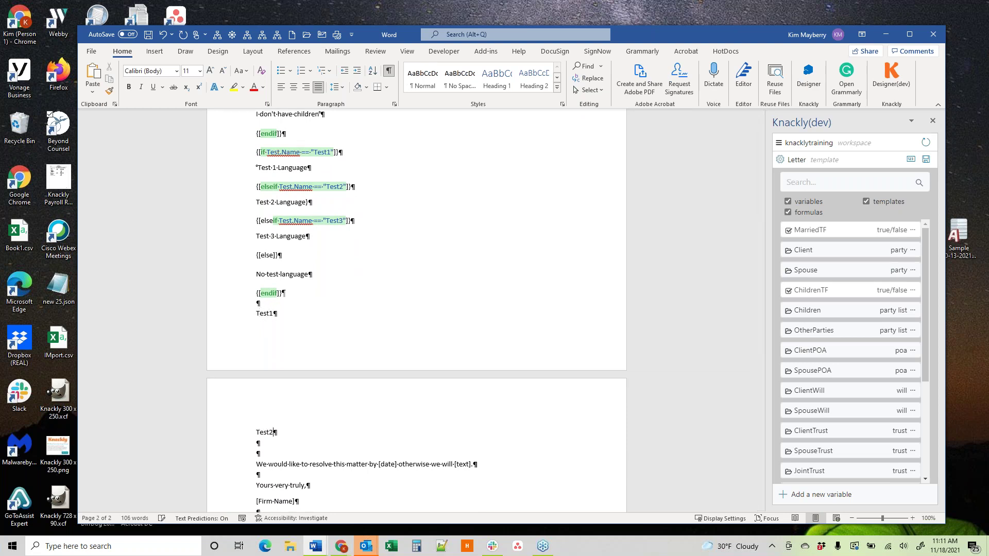
key("Return")
key("Return")
type("Test")
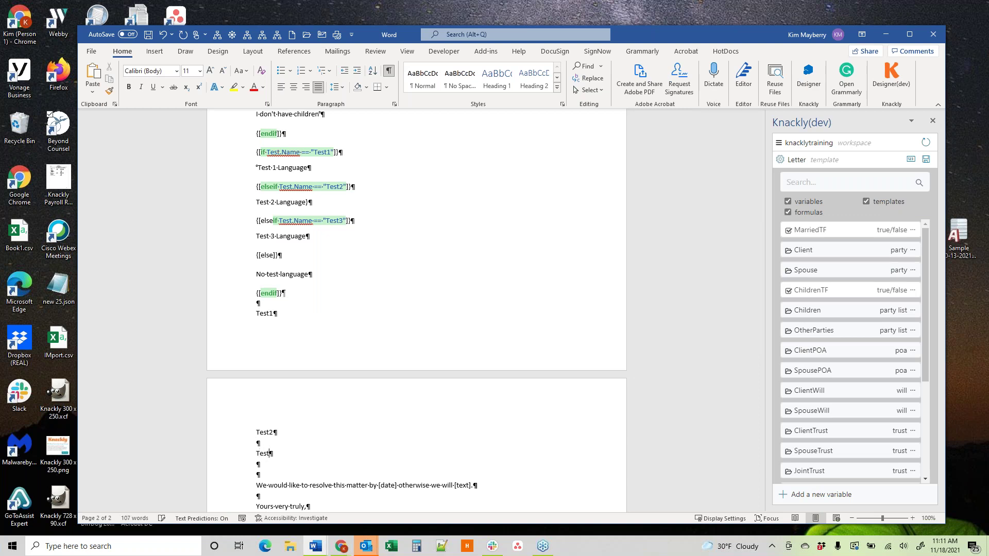
key("Return")
key("Return")
type("Test 4")
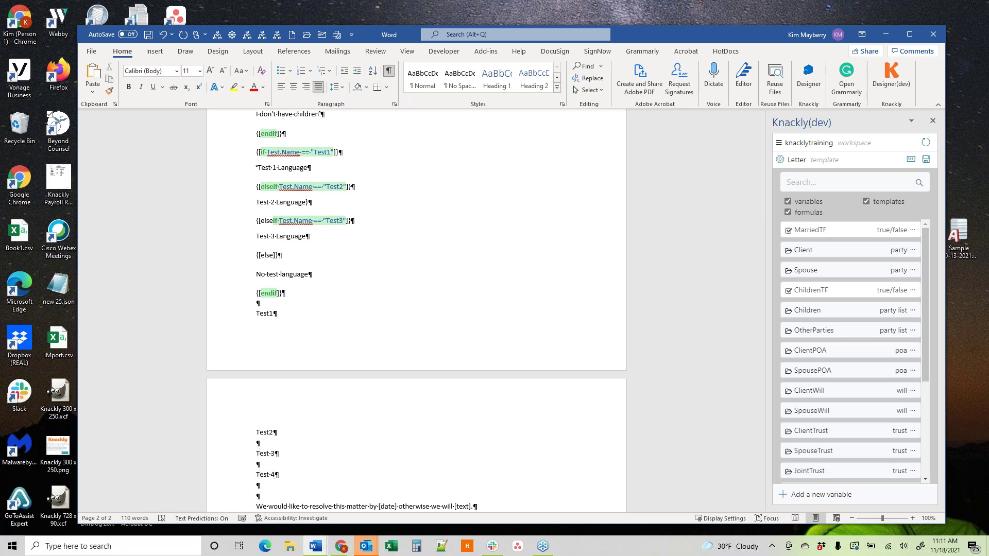
Step: Insert an if statement on the blank line above Test1, with the condition that TestMultiSelect contains Test1 and without an else
scroll(855, 378, "down", 5)
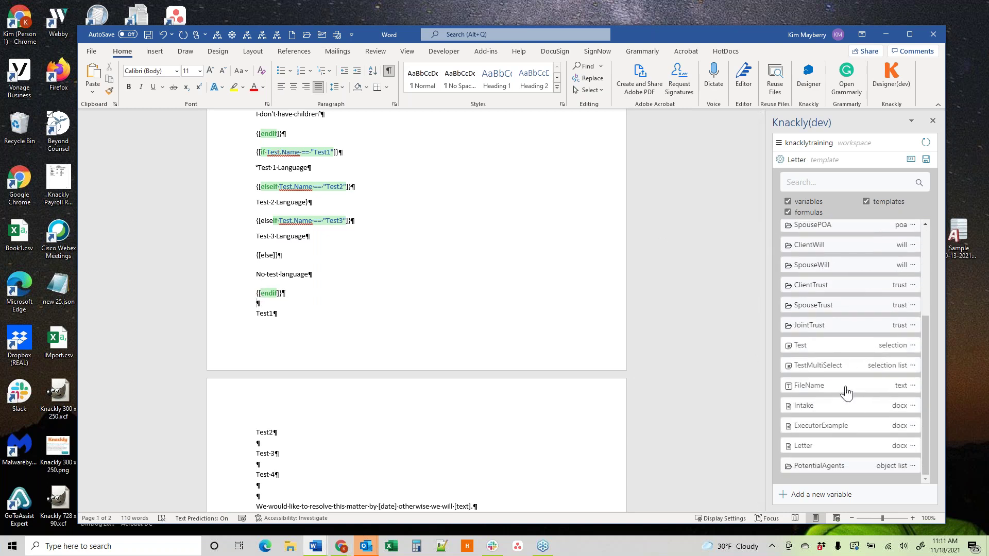
left_click(912, 366)
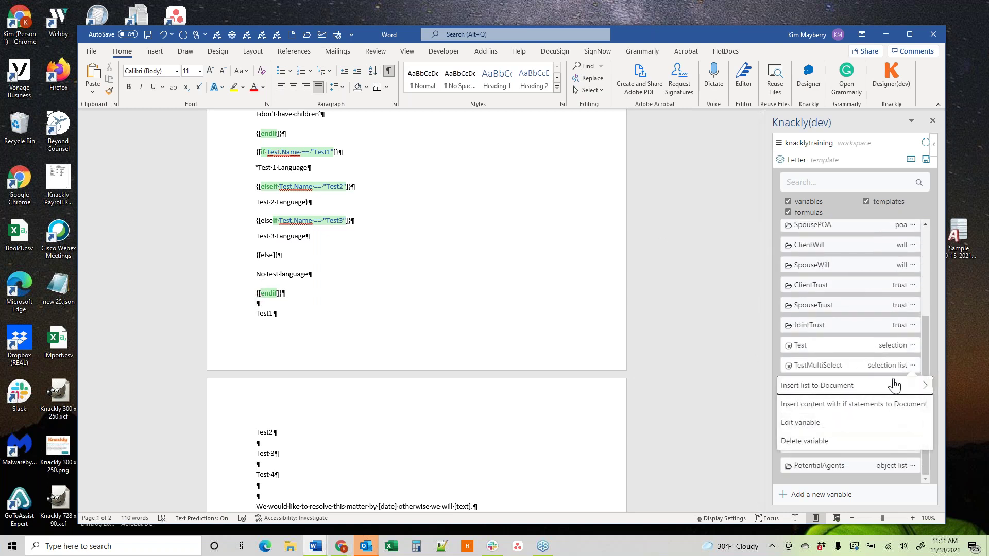
left_click(850, 405)
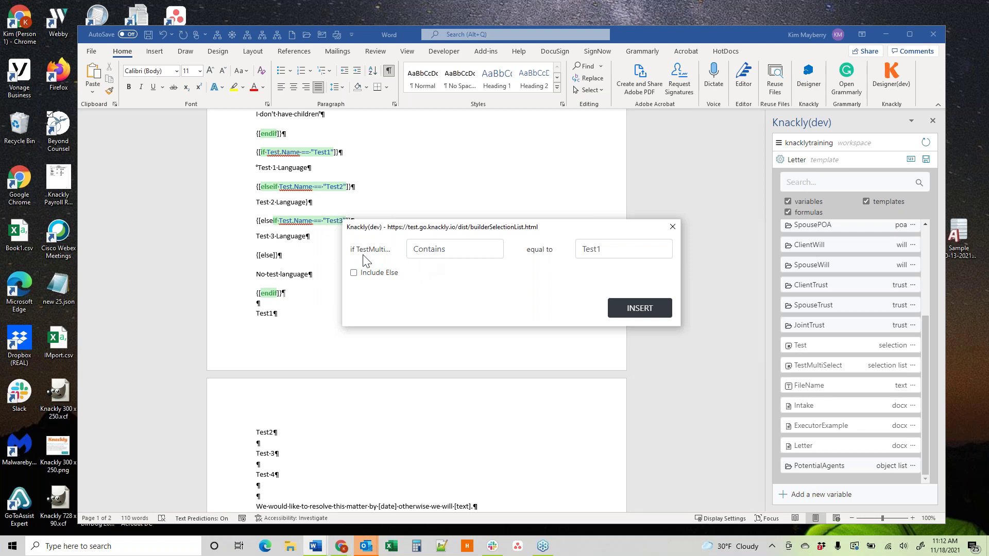
left_click(429, 252)
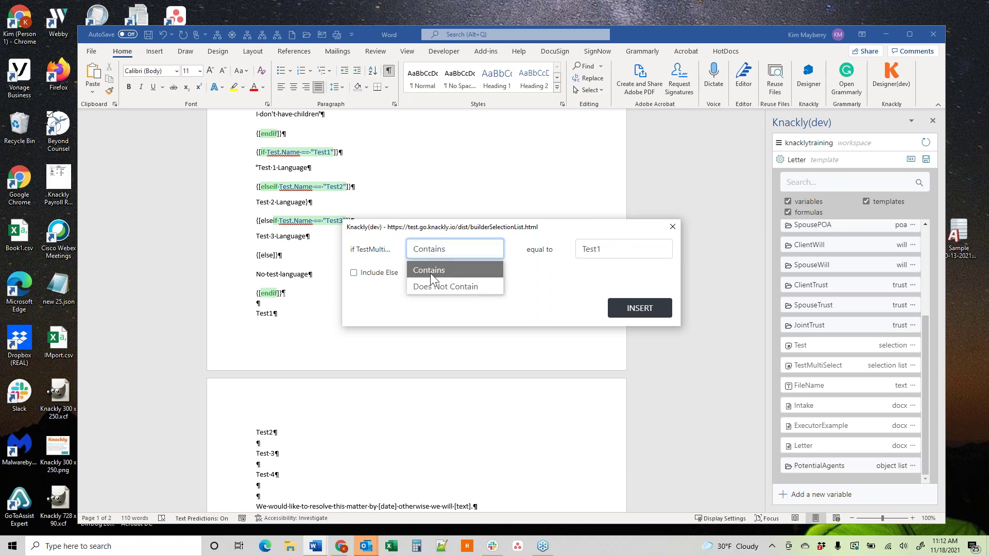
left_click(427, 273)
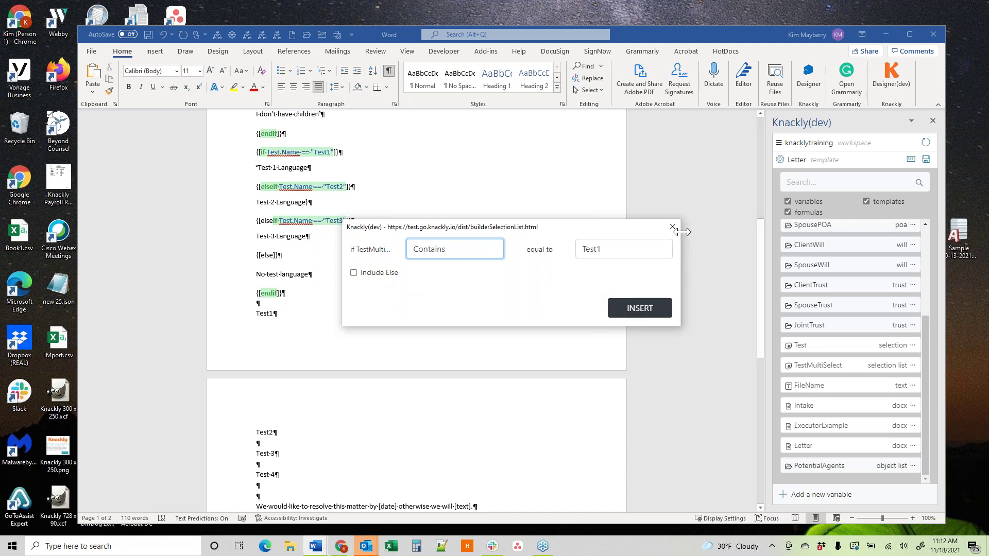
left_click(640, 308)
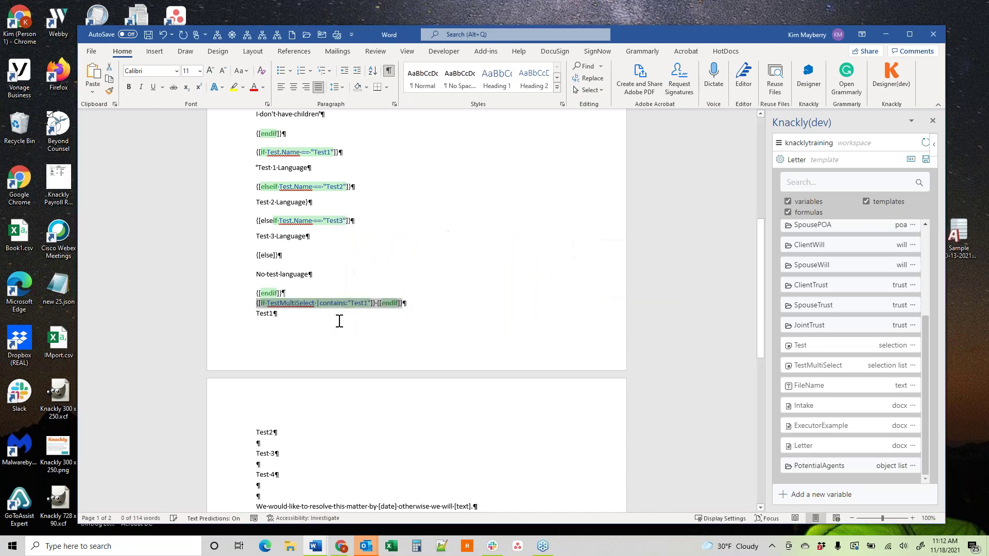
Step: Remove the endif tag and its preceding space from the end of the TestMultiSelect condition line
left_click(380, 304)
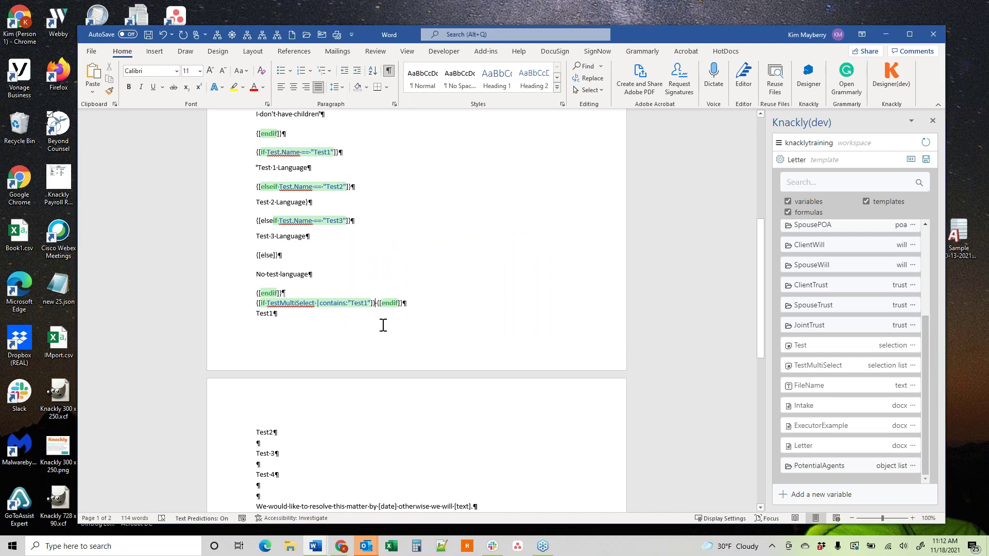
key("shift+Right")
key("shift+Right")
key("shift+Right")
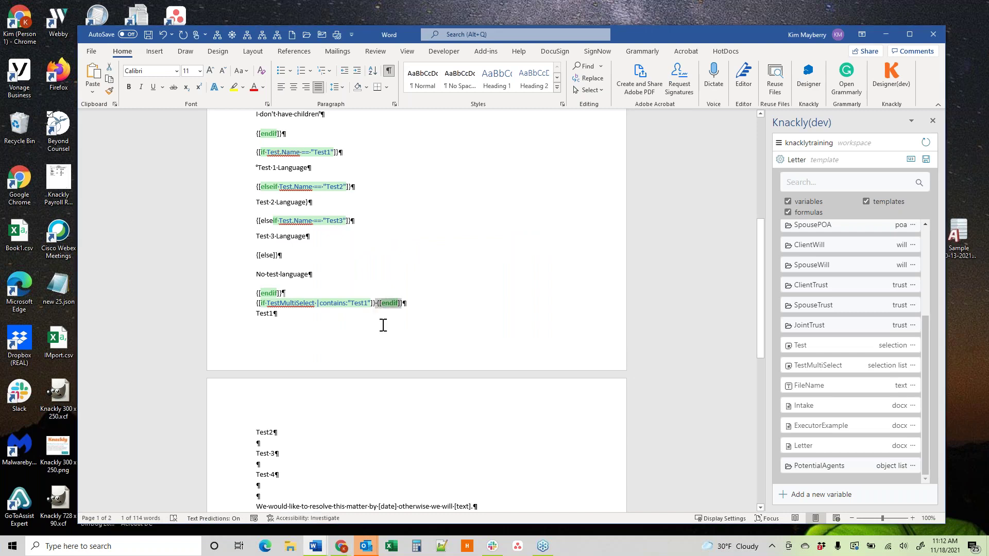
key("Delete")
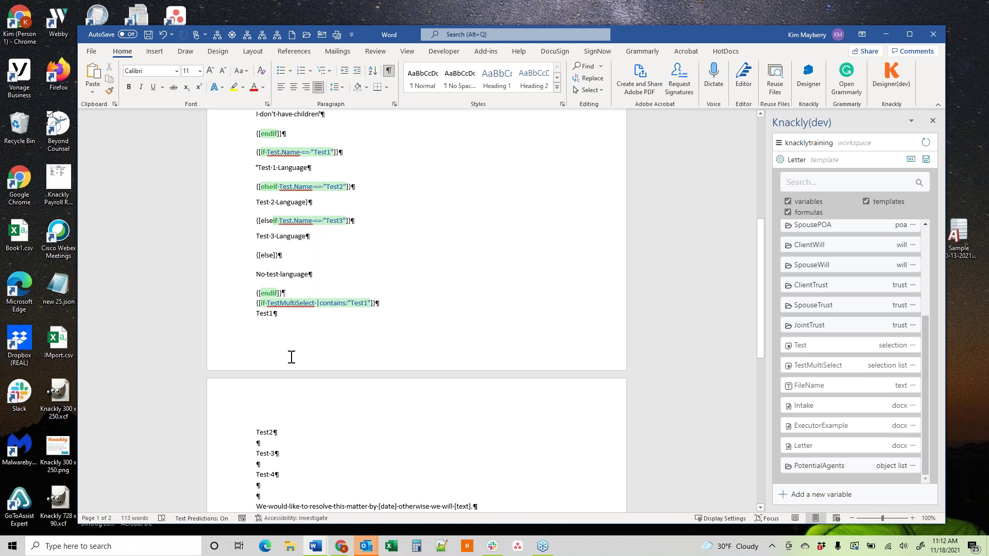
Step: Add an endif tag on its own line above Test2 and remove the space before |contains in the Test1 condition
left_click(257, 433)
key("Return")
key("Up")
key("ctrl+v")
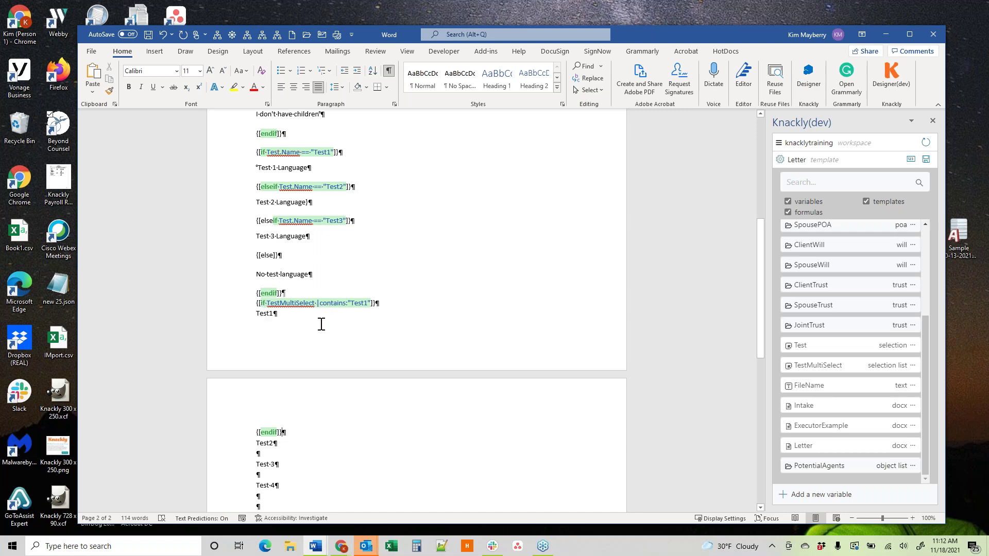
scroll(309, 428, "down", 2)
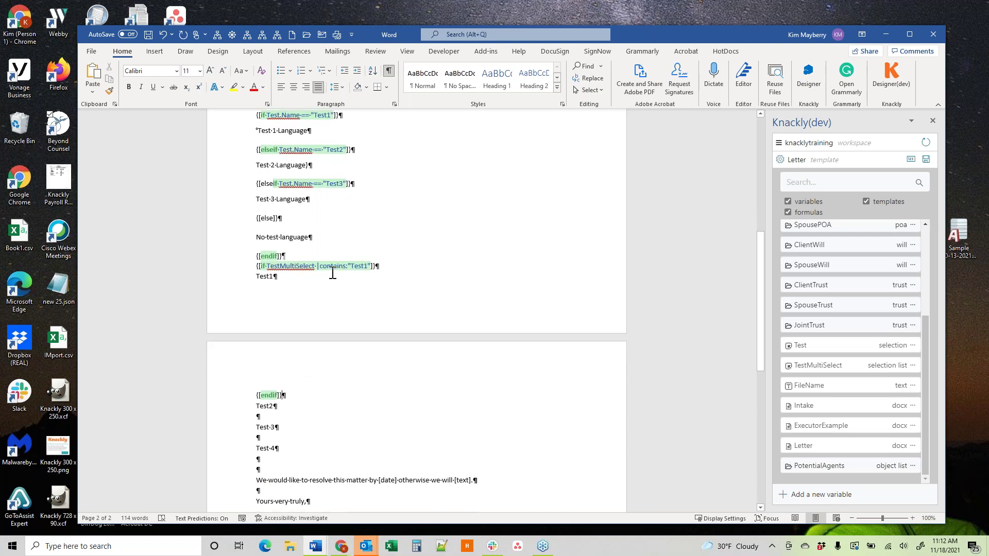
key("BackSpace")
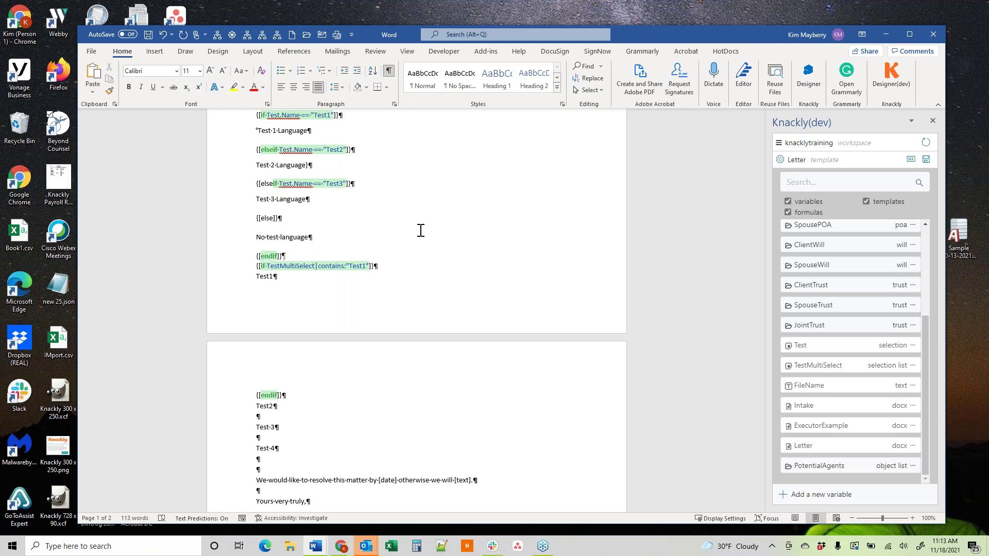
scroll(420, 230, "up", 1)
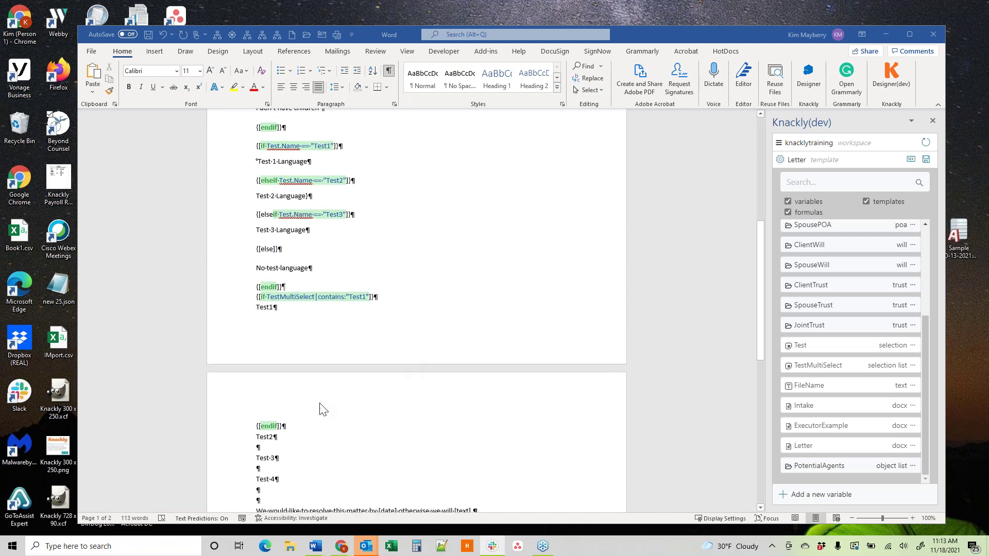
scroll(334, 402, "down", 2)
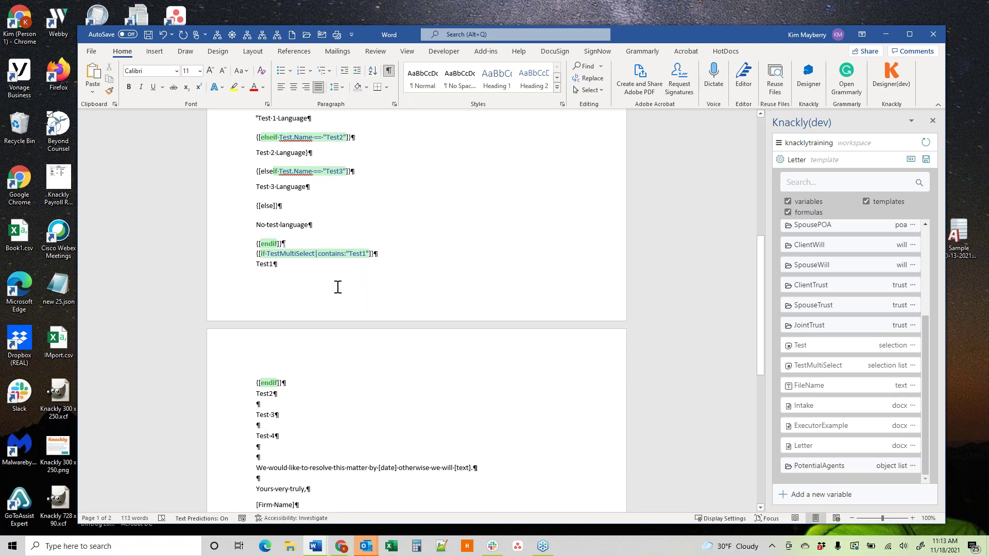
Step: Replace the Test1 placeholder under the TestMultiSelect condition with "This contains Test1 or 3"
left_click_drag(281, 264, 256, 265)
type("This co")
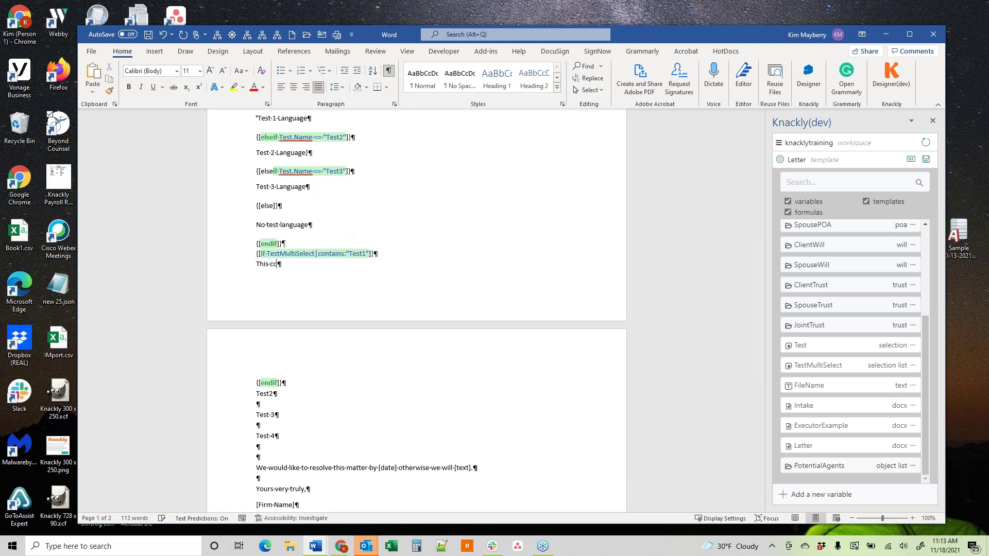
type("ntains Test1 or 3")
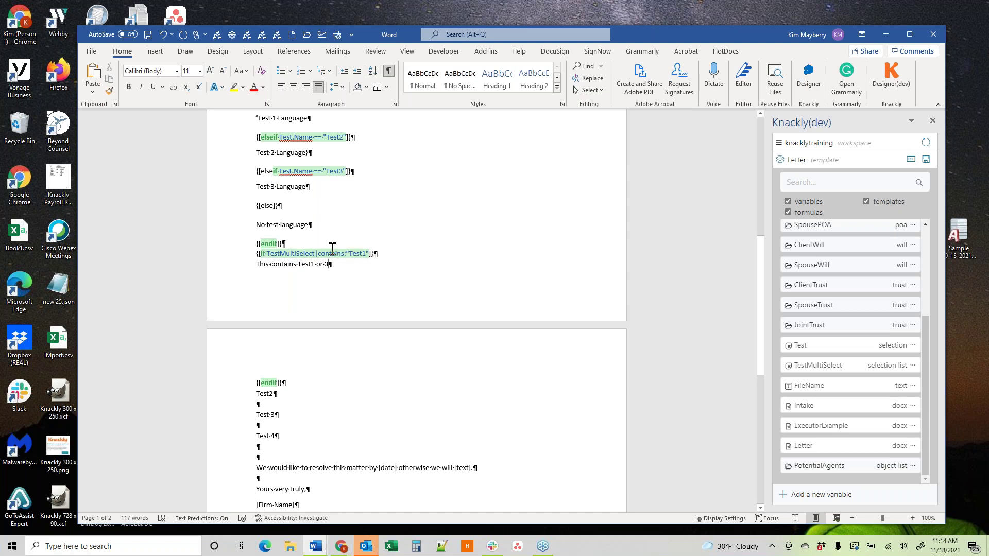
Step: Insert an if statement below the Test1 condition, with the condition that TestMultiSelect contains Test3 and without an else
left_click(374, 254)
key("Return")
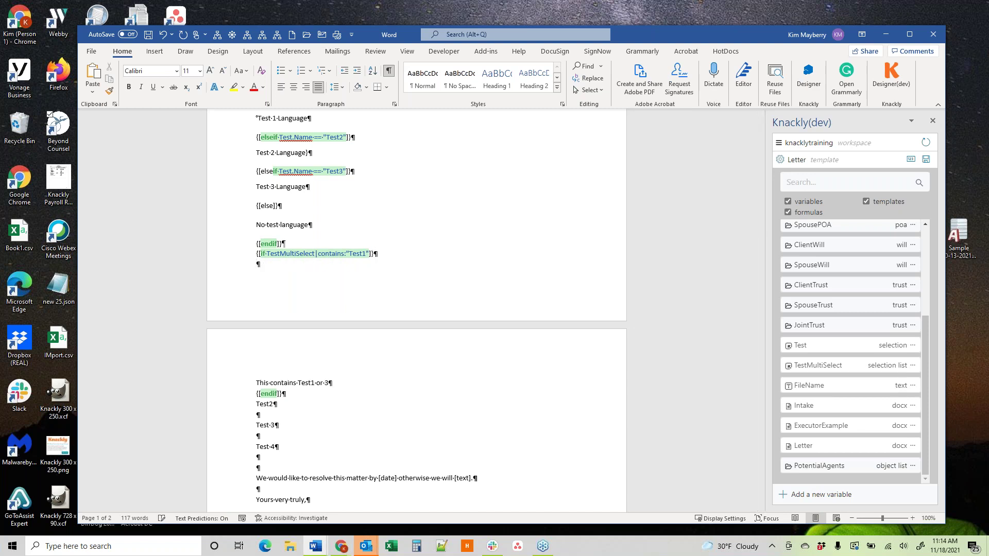
left_click(913, 366)
left_click(878, 403)
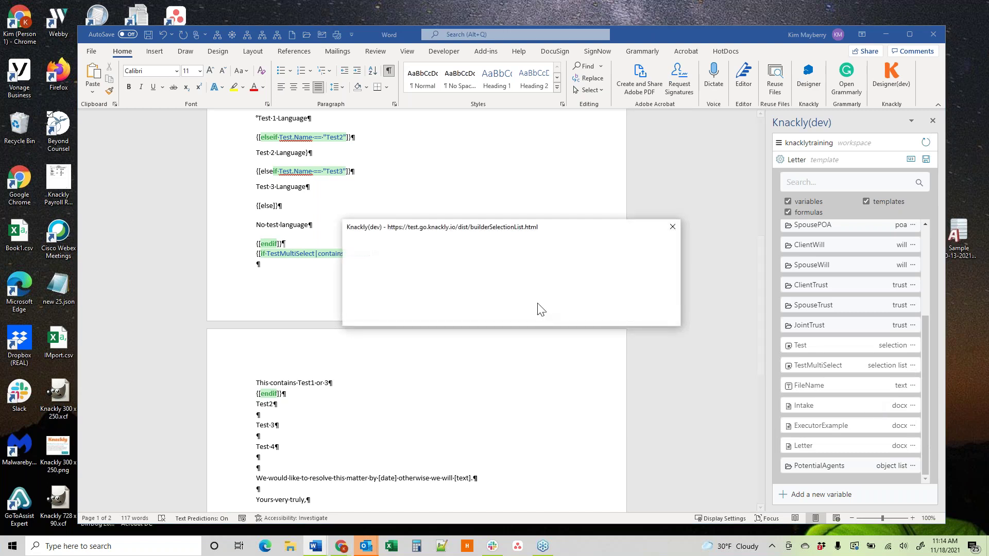
left_click(595, 255)
left_click(595, 304)
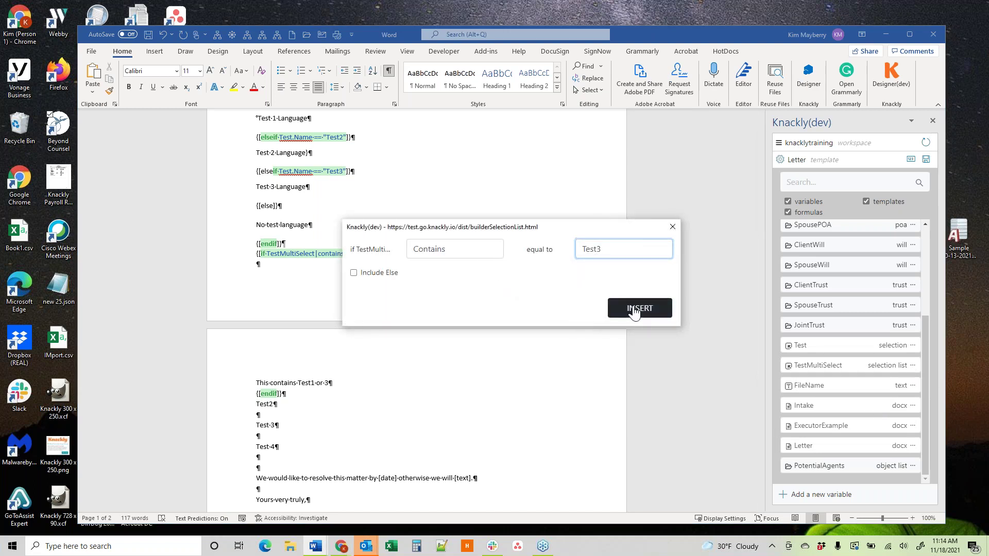
left_click(635, 309)
Step: Strip the extra endif and brackets, merge the Test3 condition into the Test1 line with ||, and try to publish the template
left_click(328, 263)
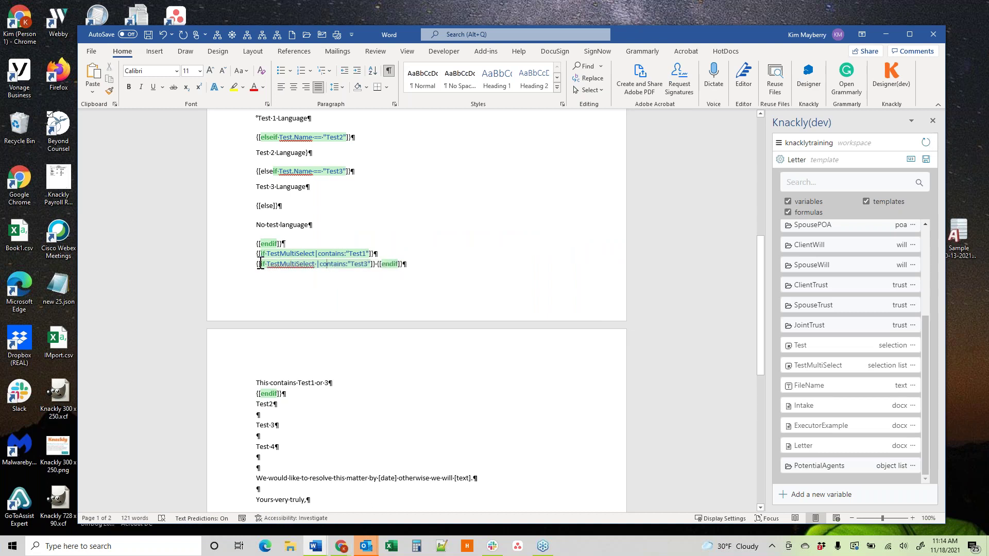
left_click(378, 264)
key("Delete")
key("Delete")
key("Delete")
key("Delete")
key("Delete")
key("Delete")
key("Delete")
key("Delete")
key("Delete")
key("Delete")
key("Delete")
key("Delete")
key("Delete")
key("Delete")
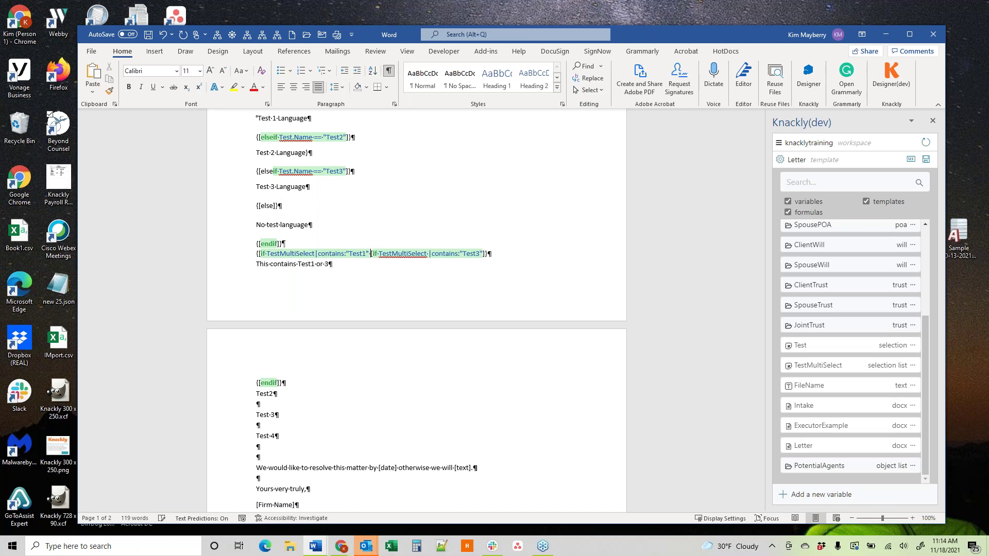
key("Delete")
type("||")
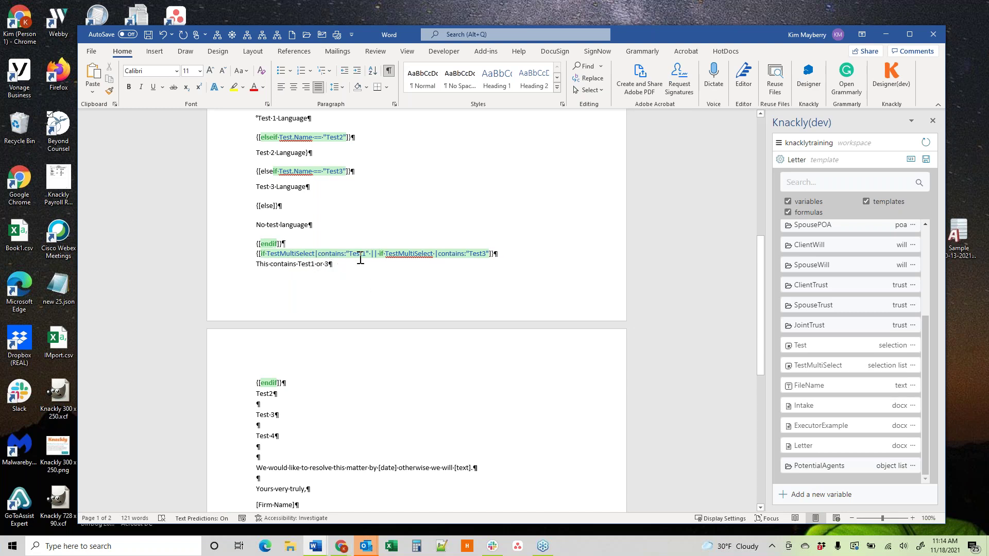
left_click(910, 159)
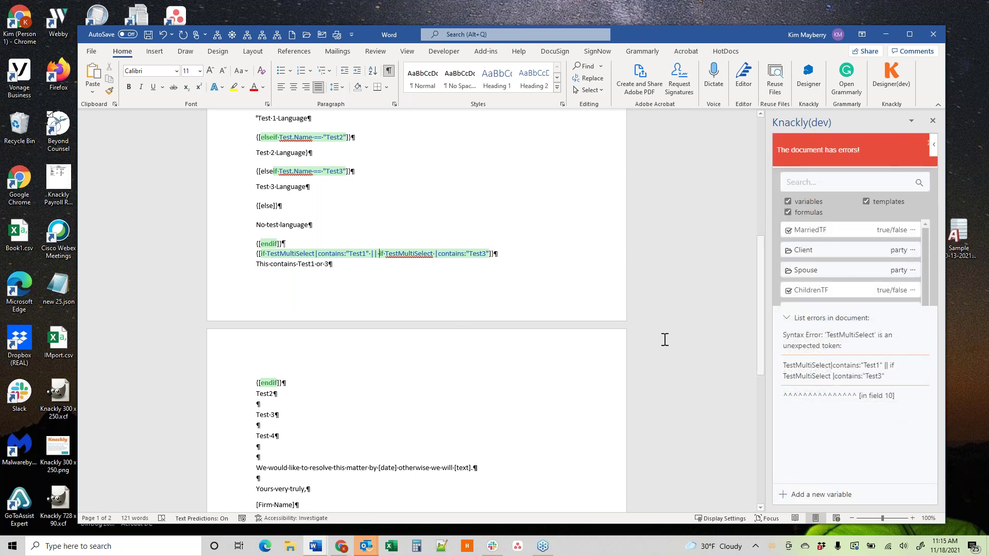
Step: Remove the redundant if before the second TestMultiSelect in the combined condition and try publishing the template again
left_click(379, 254)
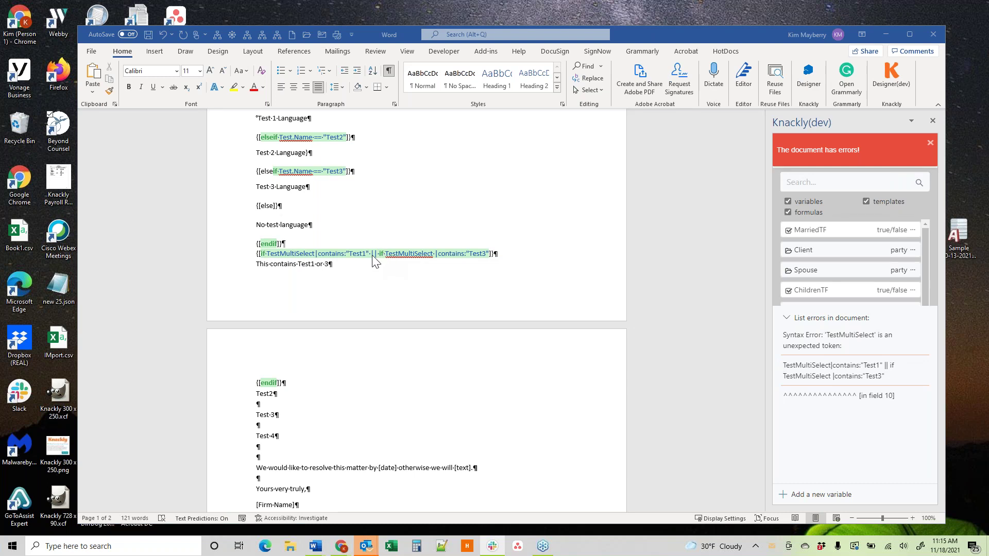
key("BackSpace")
key("BackSpace")
key("BackSpace")
key("BackSpace")
key("BackSpace")
left_click(931, 142)
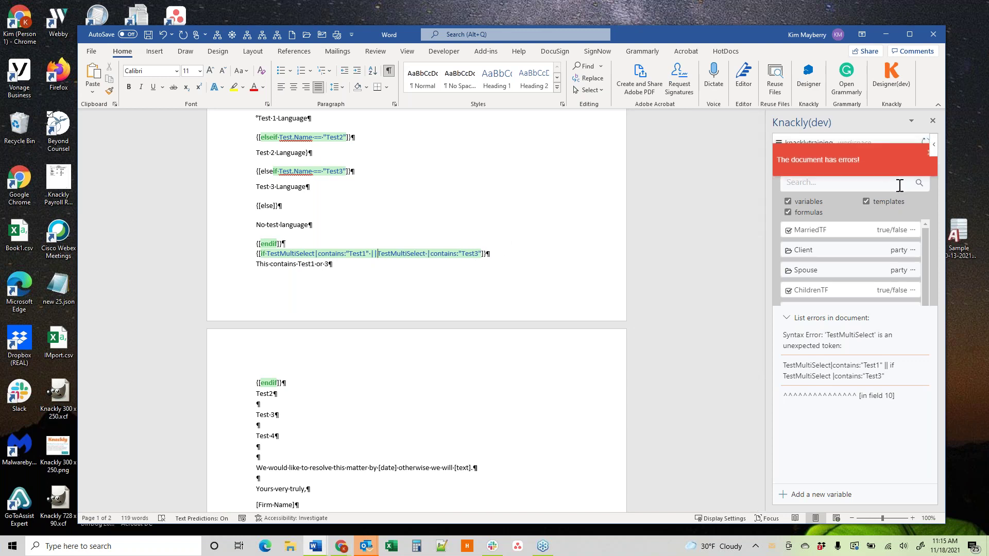
left_click(926, 161)
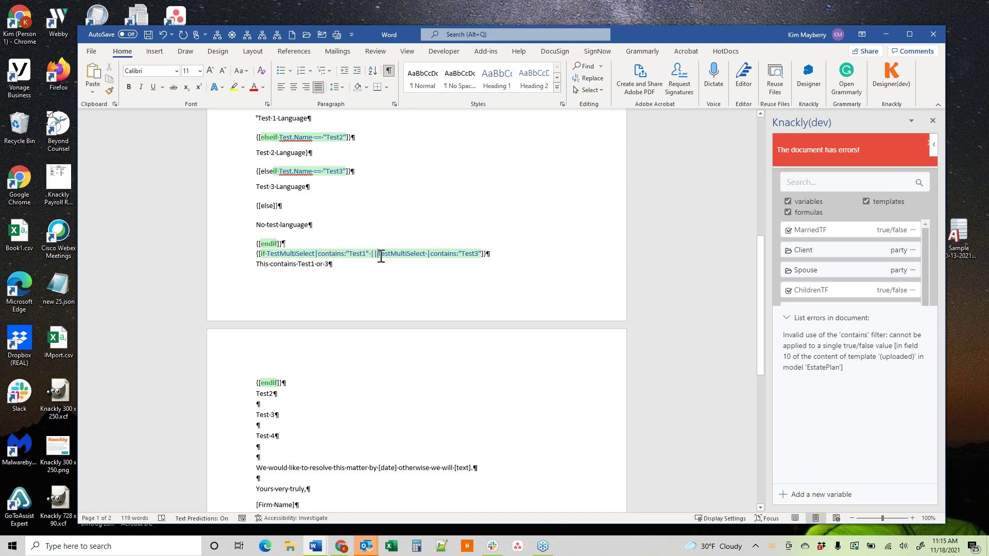
Step: Remove the space before |contains in the Test3 half of the combined condition
left_click(428, 254)
key("BackSpace")
key("Delete")
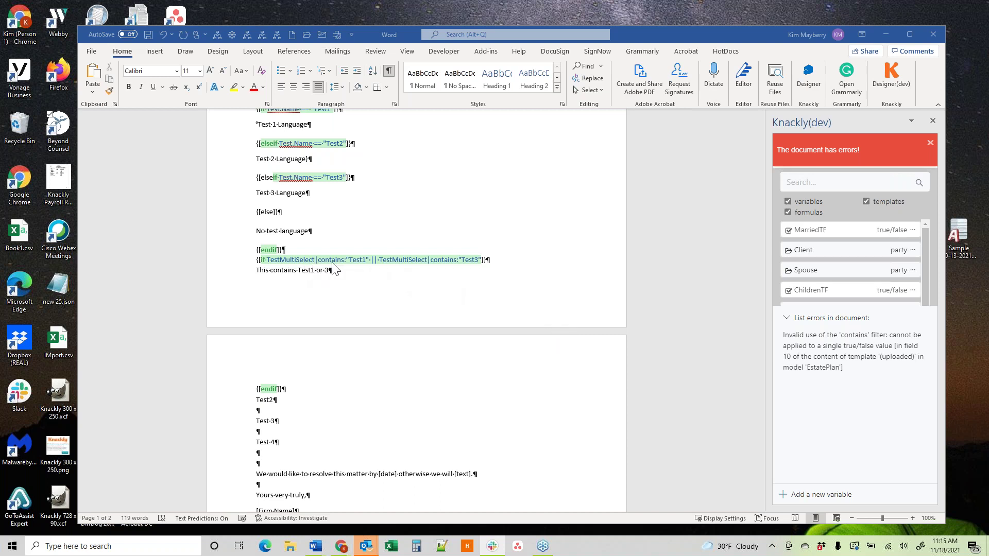
Step: Enclose the Test1 and Test3 contains-conditions each in their own parentheses and publish the template
left_click(380, 260)
key("BackSpace")
type("(")
left_click(484, 260)
type(")")
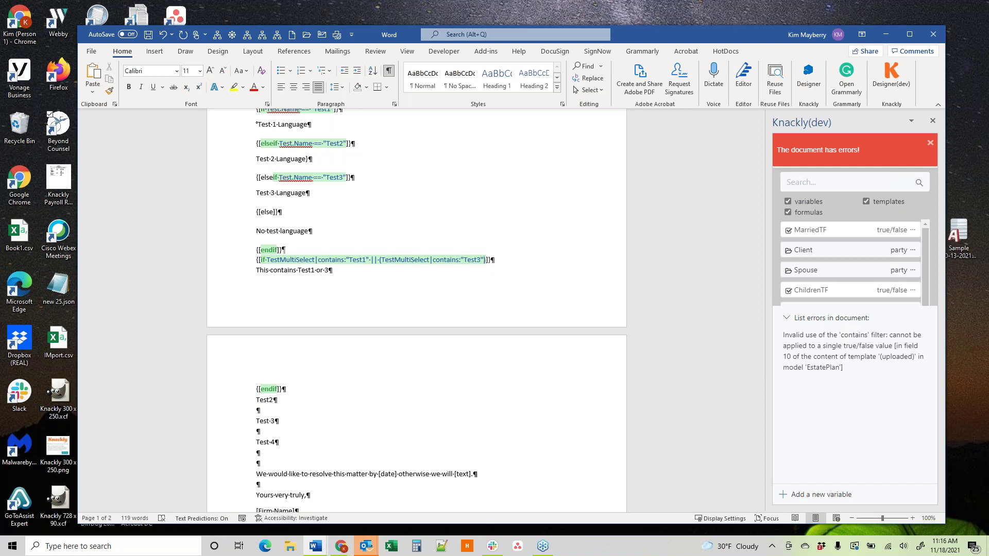
left_click(370, 259)
type(")")
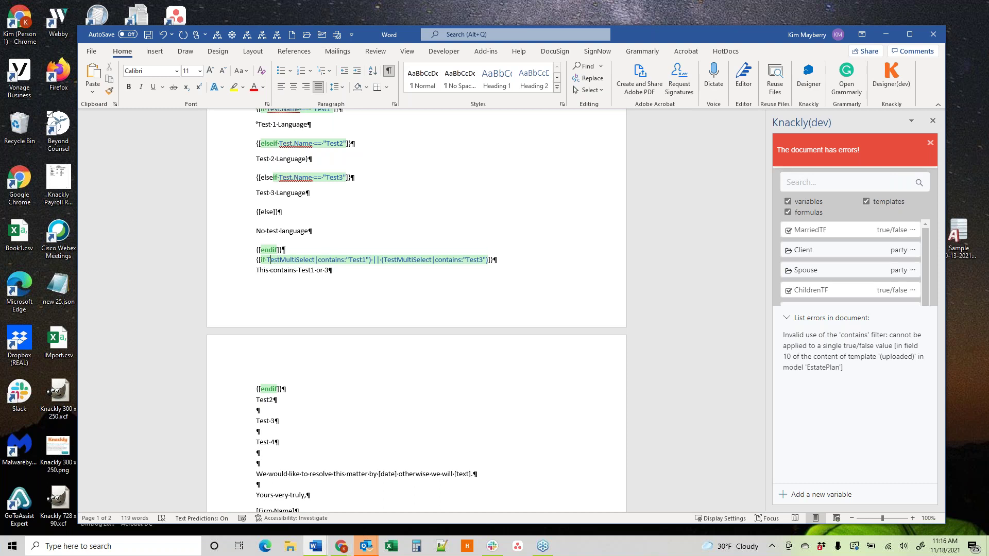
type("(")
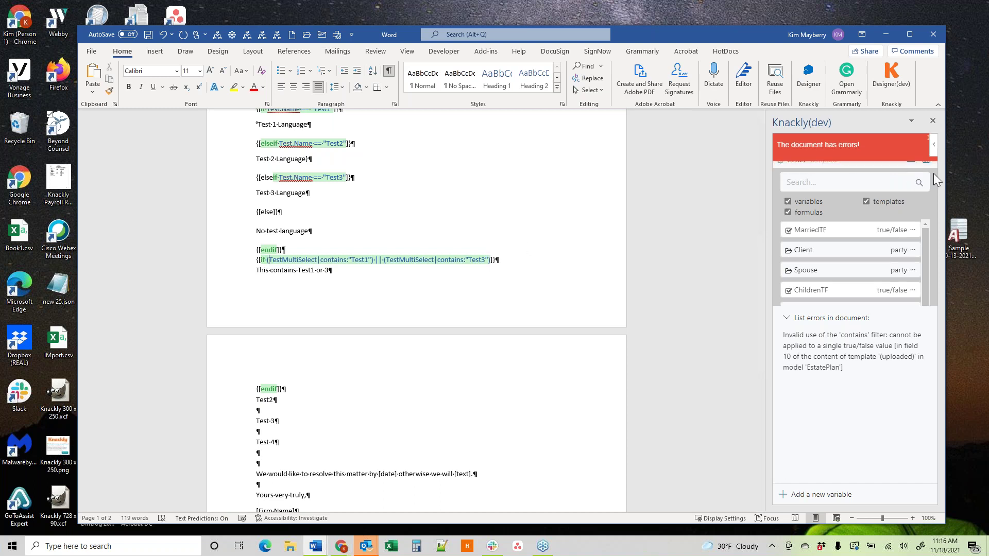
left_click(925, 161)
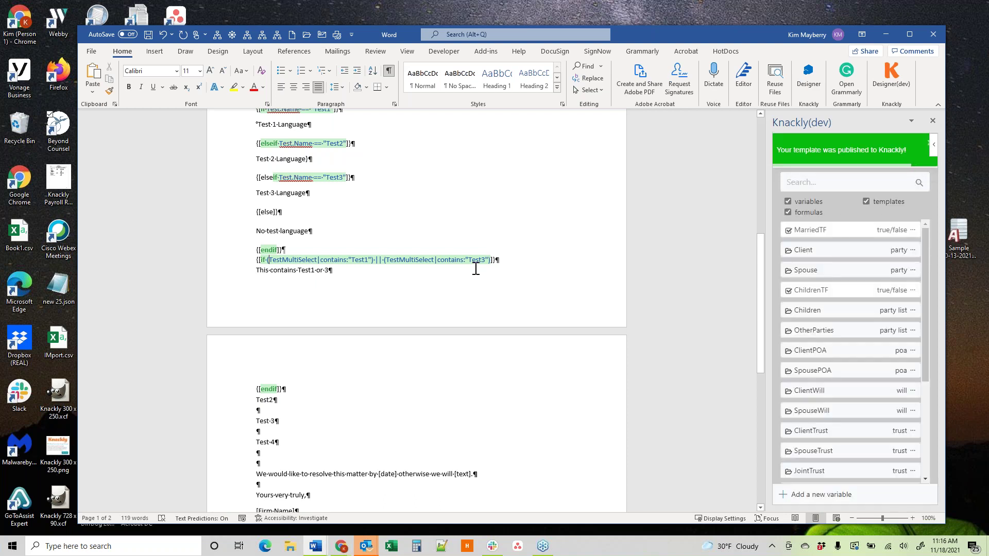
double_click(373, 260)
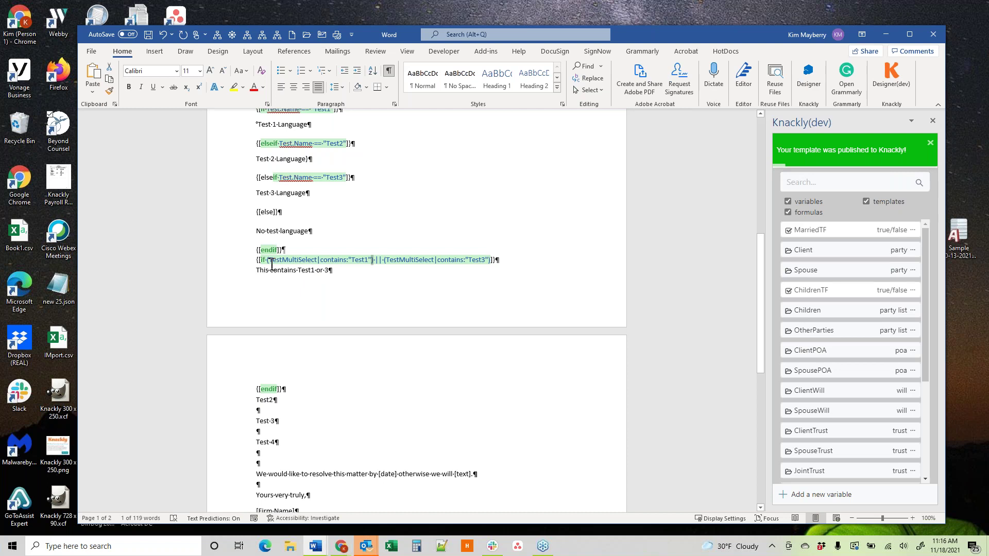
left_click_drag(268, 260, 371, 262)
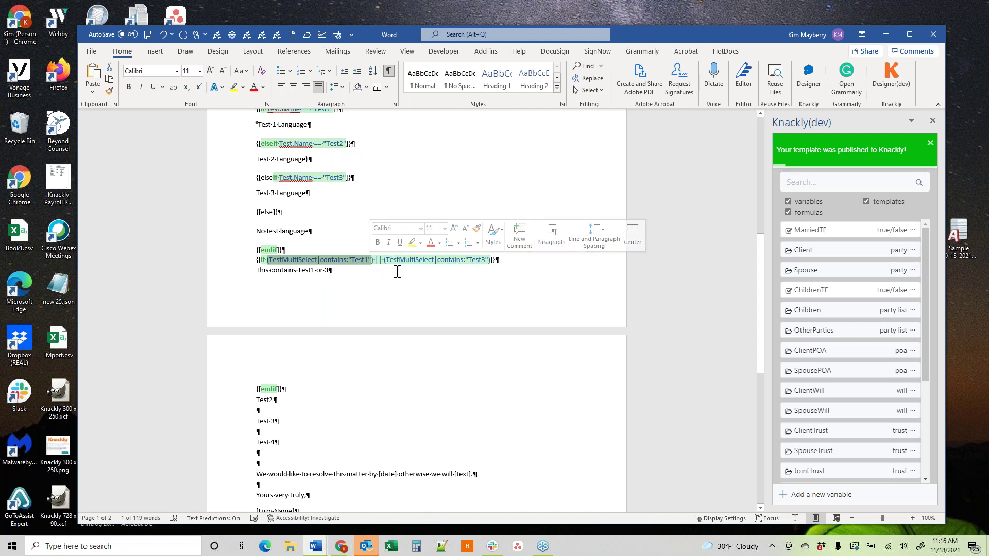
left_click(395, 277)
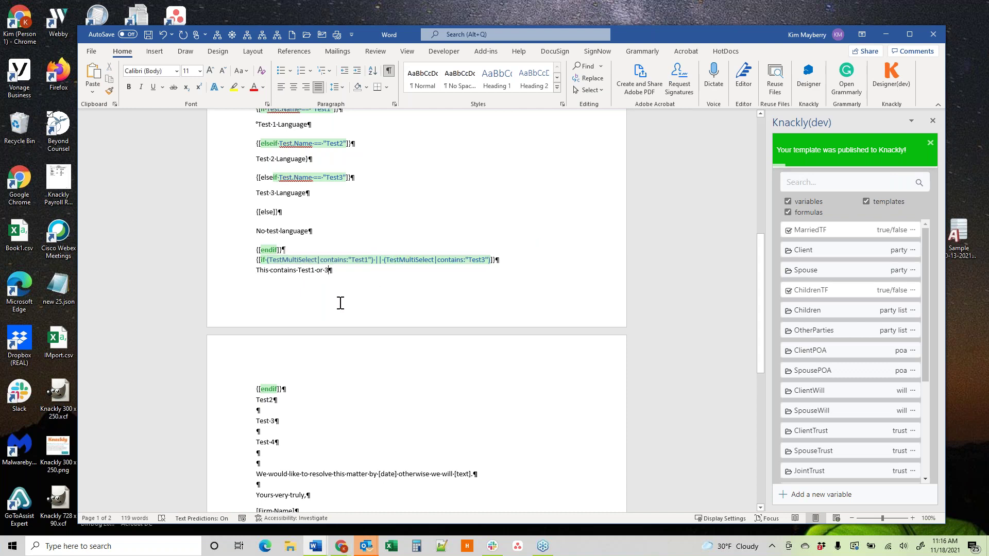
Step: Below the last endif, leave a blank line and add the line "This contains Test 2 and 4" above Test2
left_click(292, 392)
key("Return")
key("Return")
type("This contains Test")
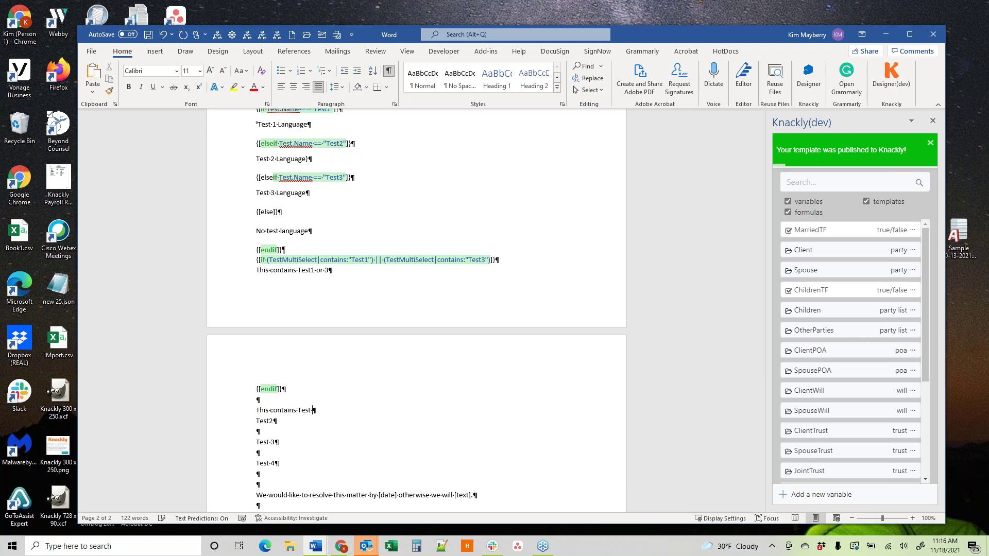
type(" 2 and")
Step: Copy the combined Test1 || Test3 condition above "This contains Test 2 and 4" and an endif tag directly below that line
left_click_drag(511, 260, 256, 262)
key("ctrl+c")
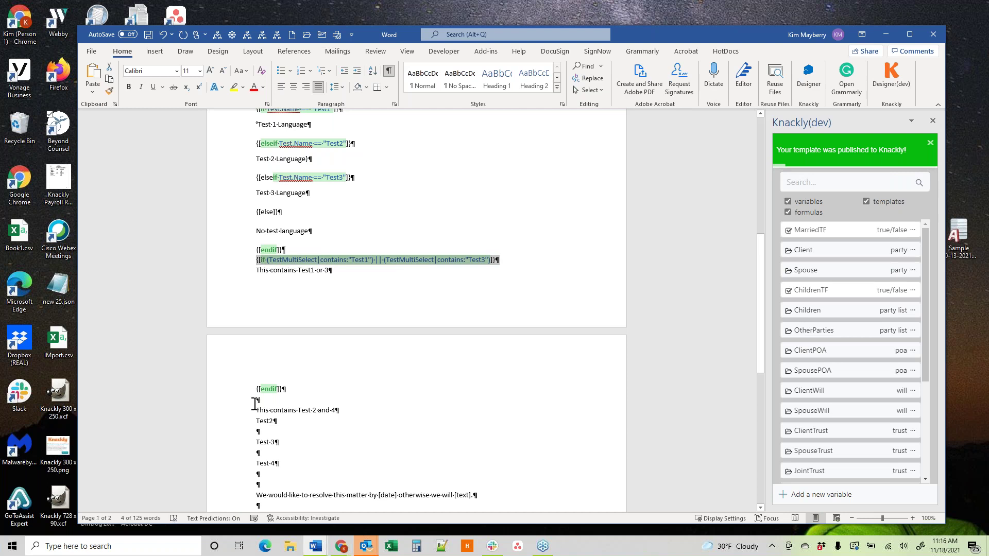
left_click(256, 400)
key("ctrl+v")
left_click_drag(286, 390, 242, 397)
key("ctrl+c")
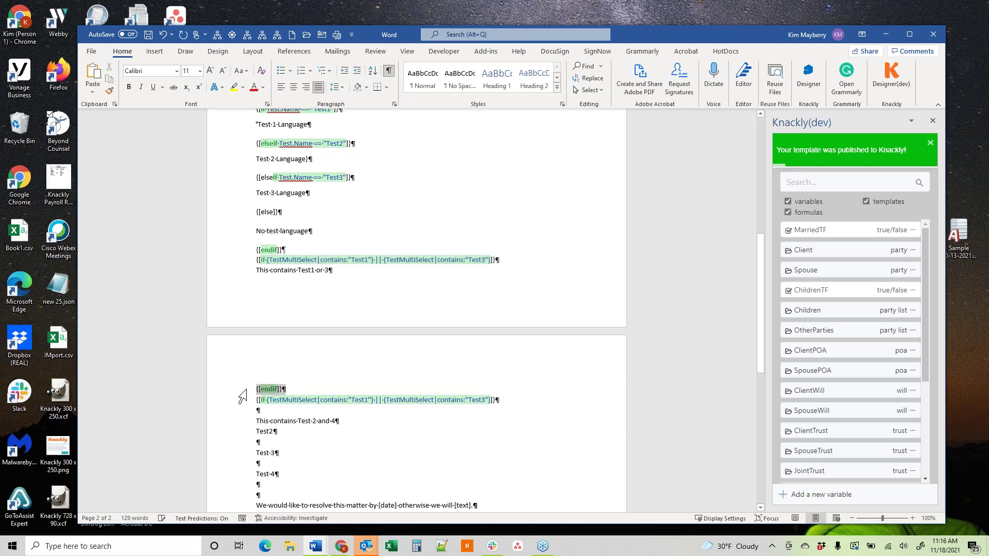
left_click(279, 442)
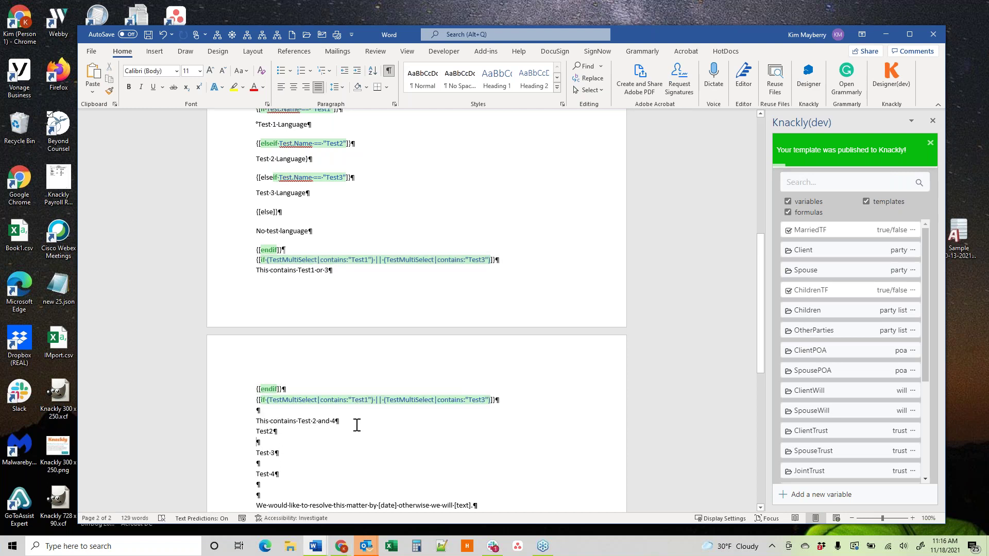
key("ctrl+v")
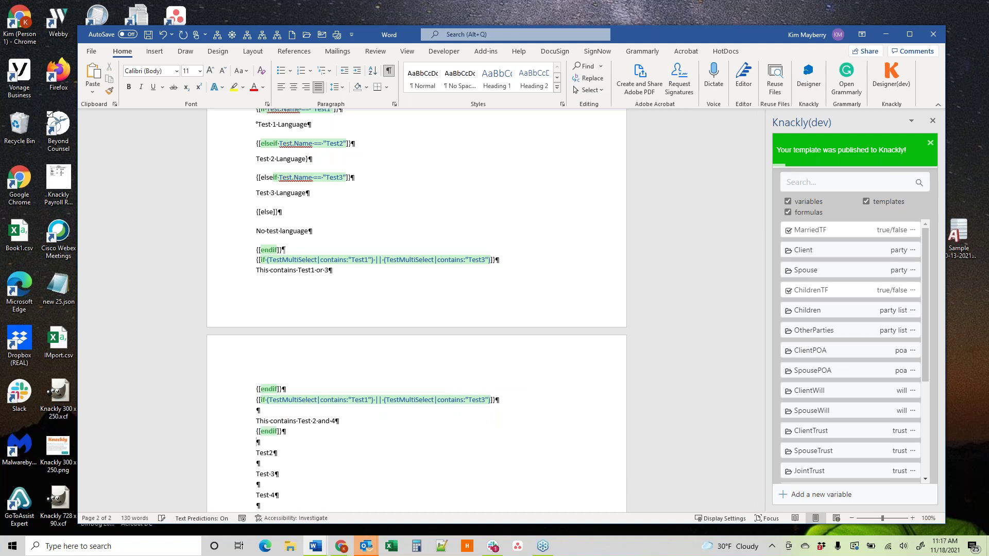
Step: Change the copied condition to require Test2 && Test4 instead of Test1 || Test3, and publish the template
left_click(335, 428)
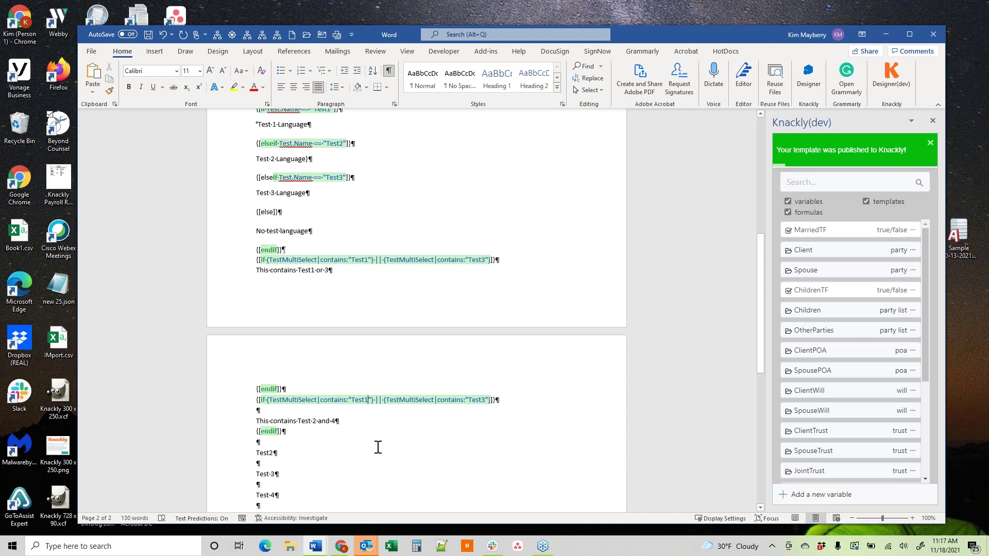
key("BackSpace")
type("2")
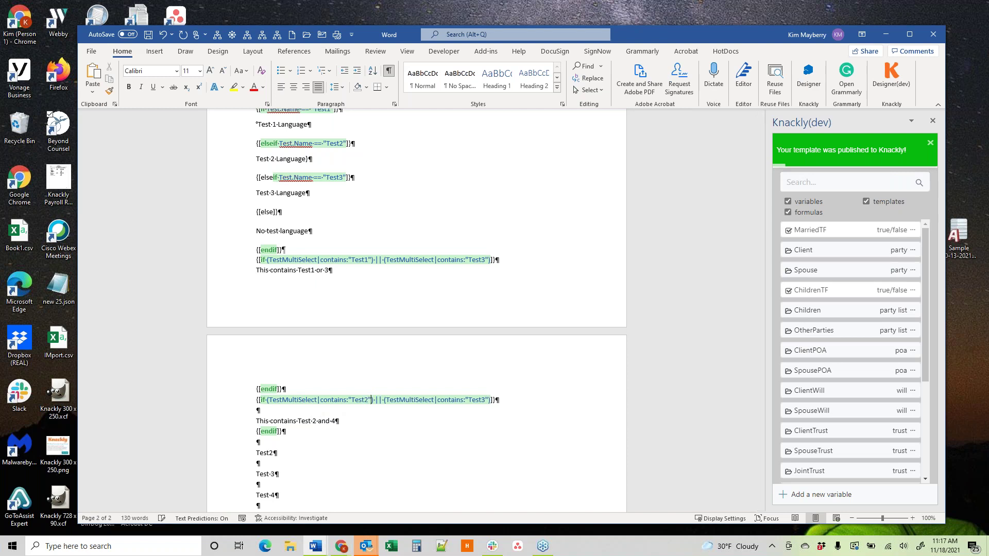
key("Delete")
type("4")
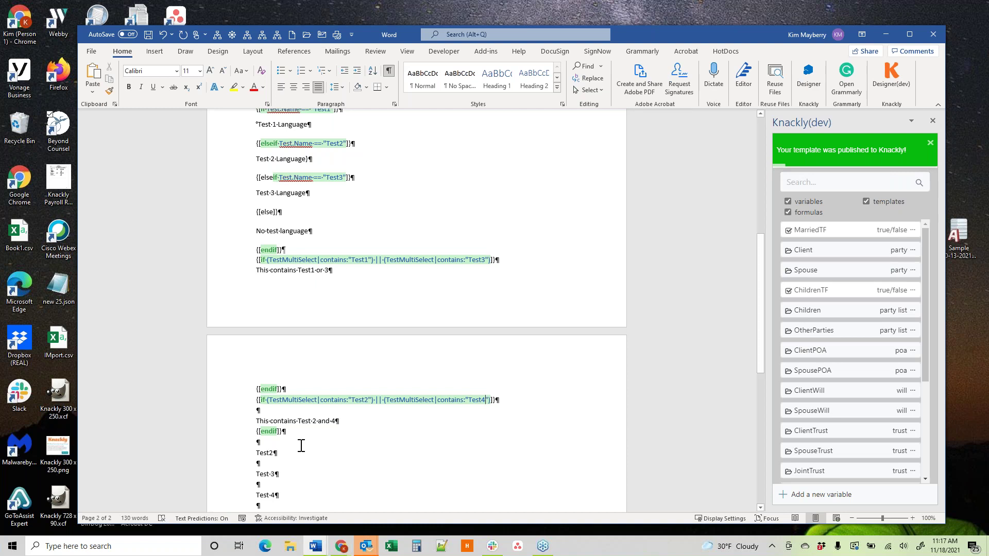
double_click(377, 400)
type("&&")
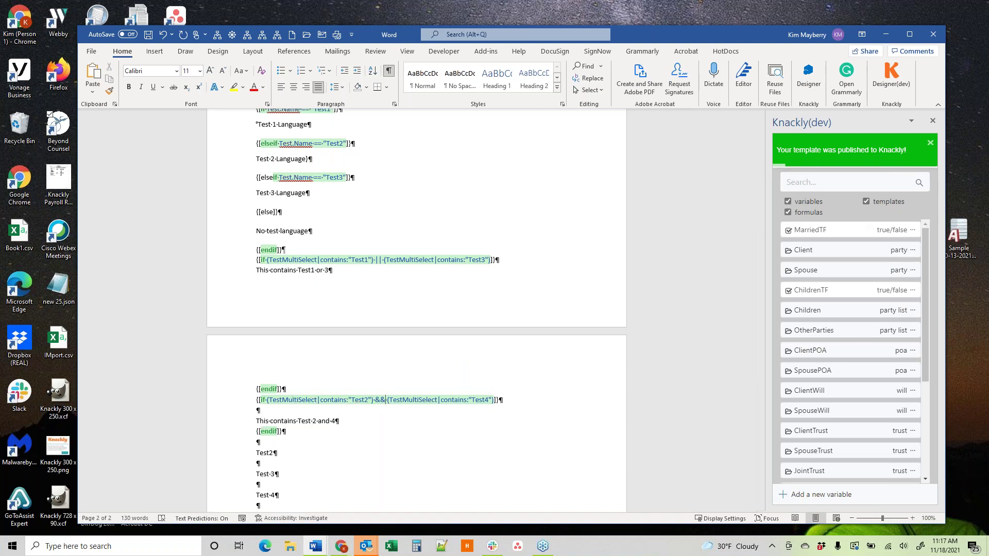
left_click(925, 161)
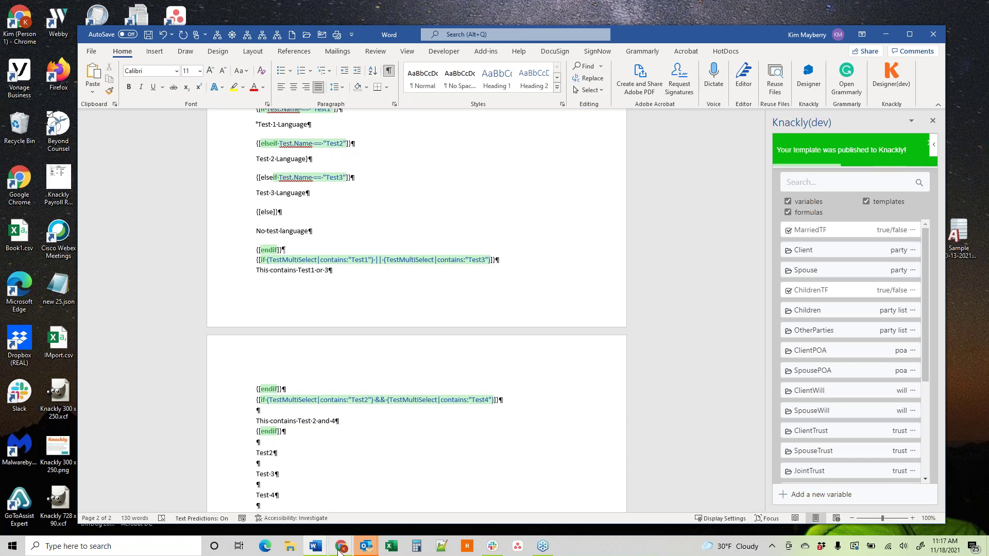
Step: Switch to Knackly in Chrome, open the record's Letter interview, set Test to Test1, tick Test1 under Test multi select, and complete the interview
mouse_move(338, 550)
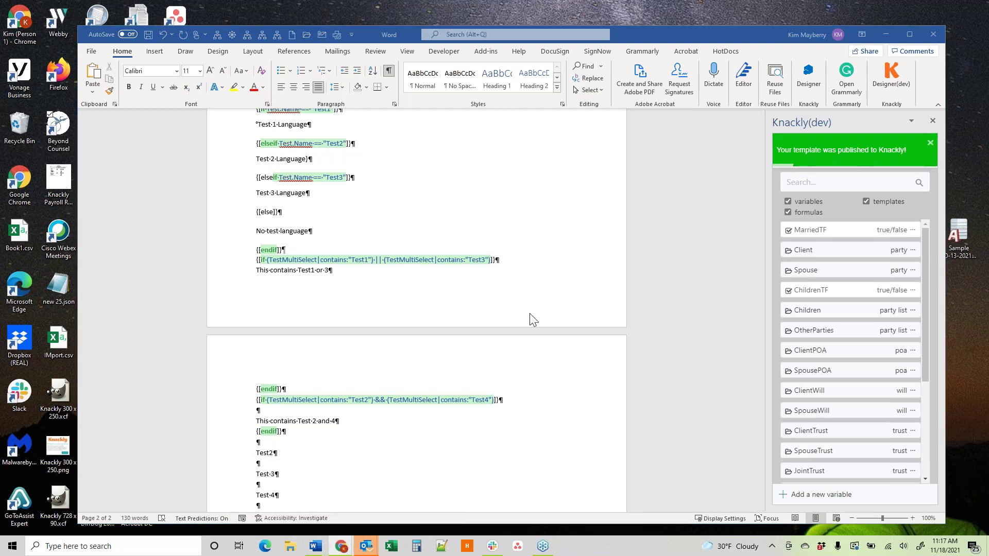
left_click_drag(988, 69, 550, 19)
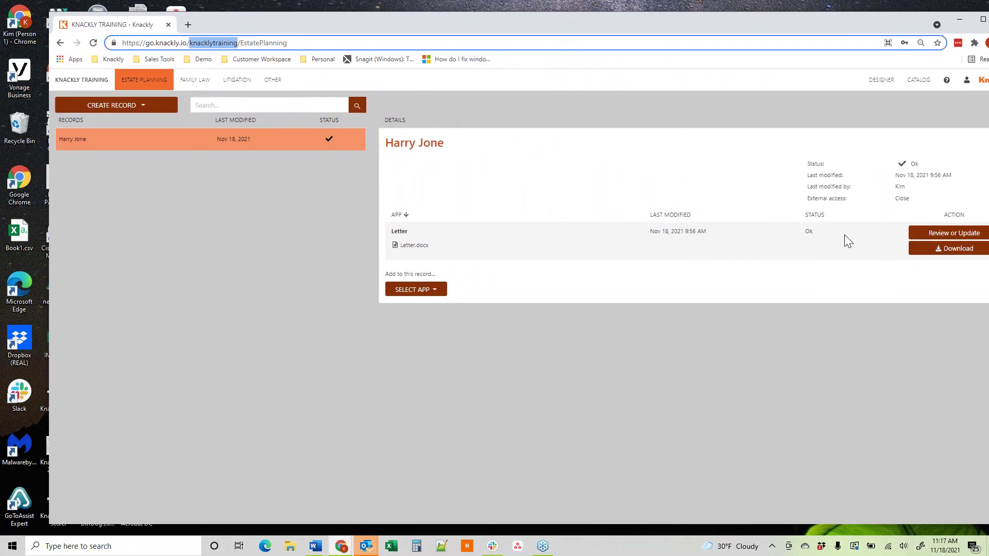
left_click(916, 238)
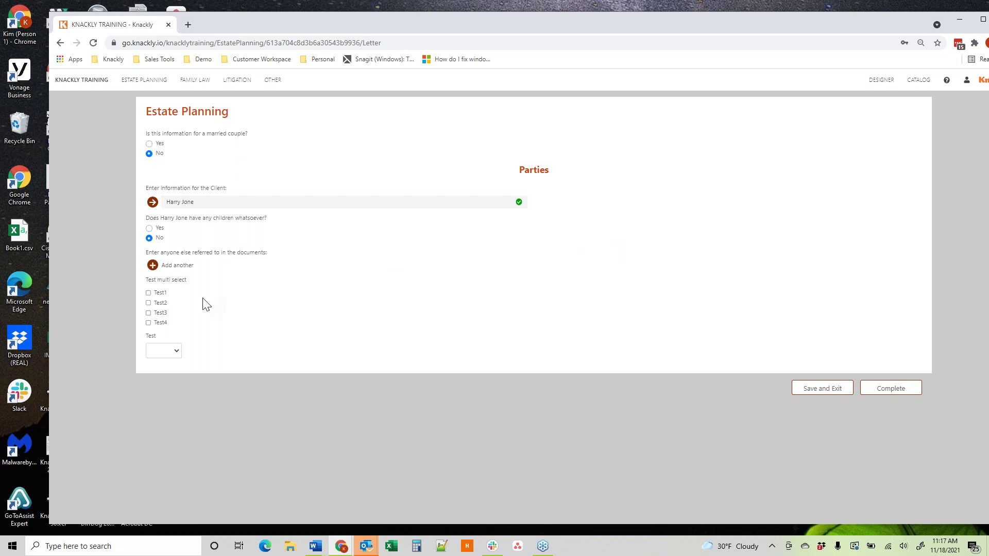
left_click(170, 354)
left_click(162, 385)
left_click(149, 293)
left_click(899, 388)
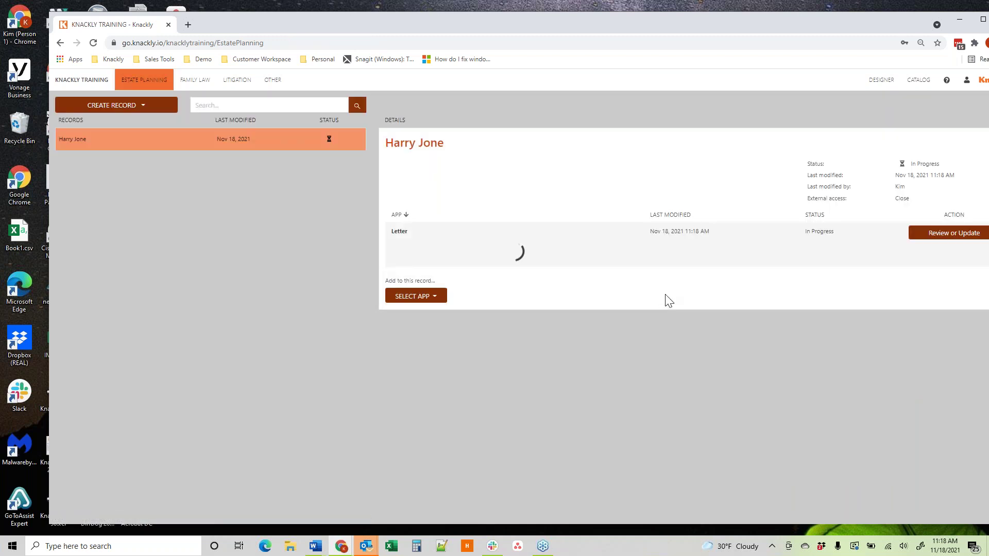
Step: Open the generated Letter document, check its conditional test language, and close it
left_click(421, 254)
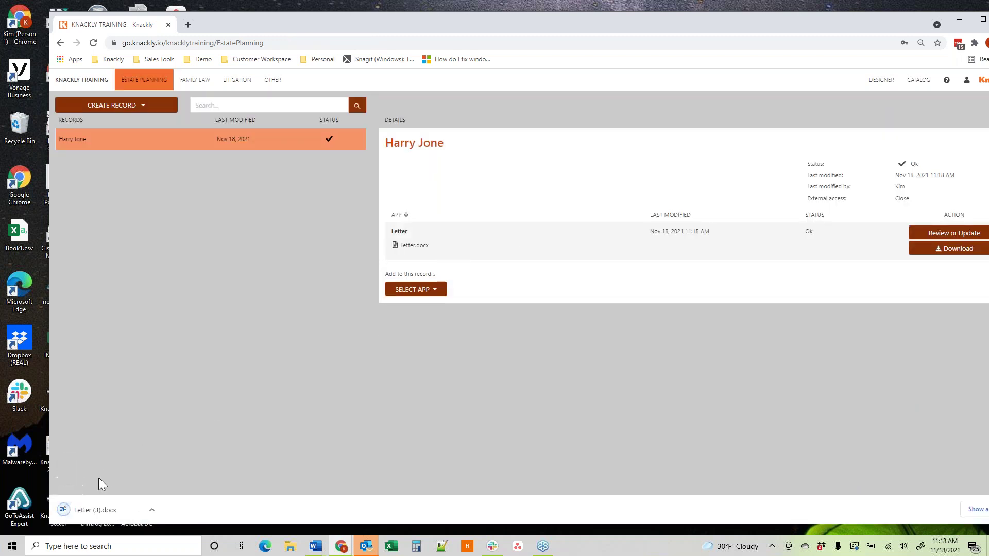
left_click(97, 509)
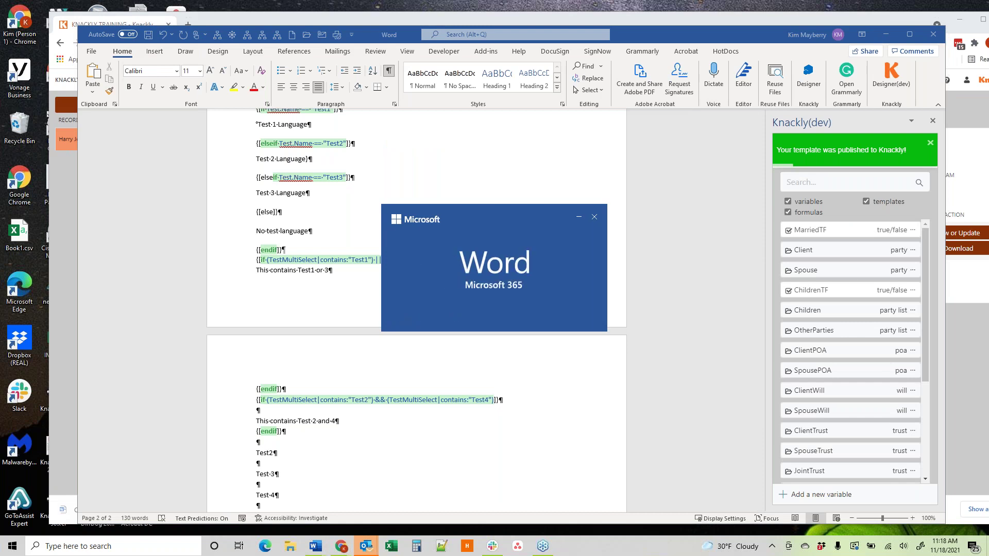
scroll(339, 324, "down", 1)
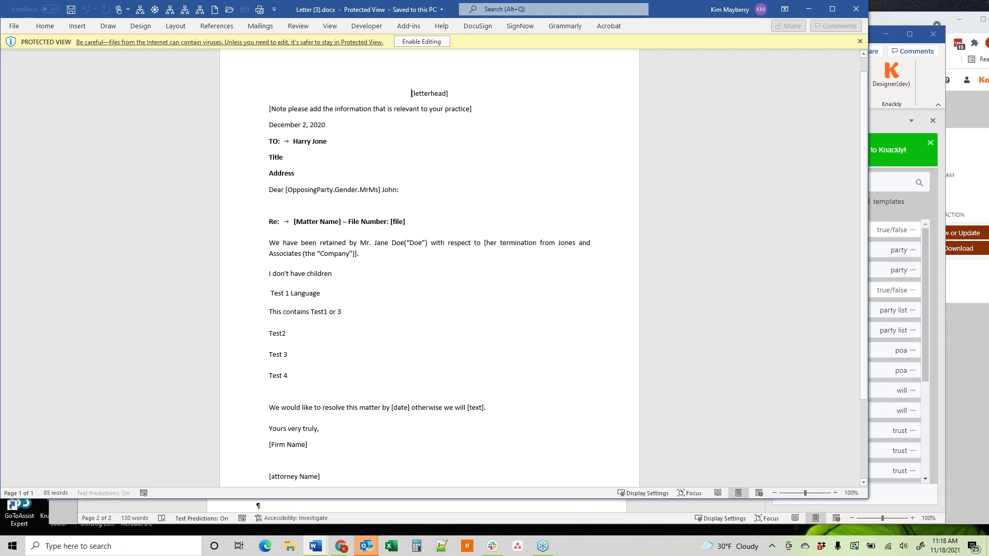
left_click(856, 9)
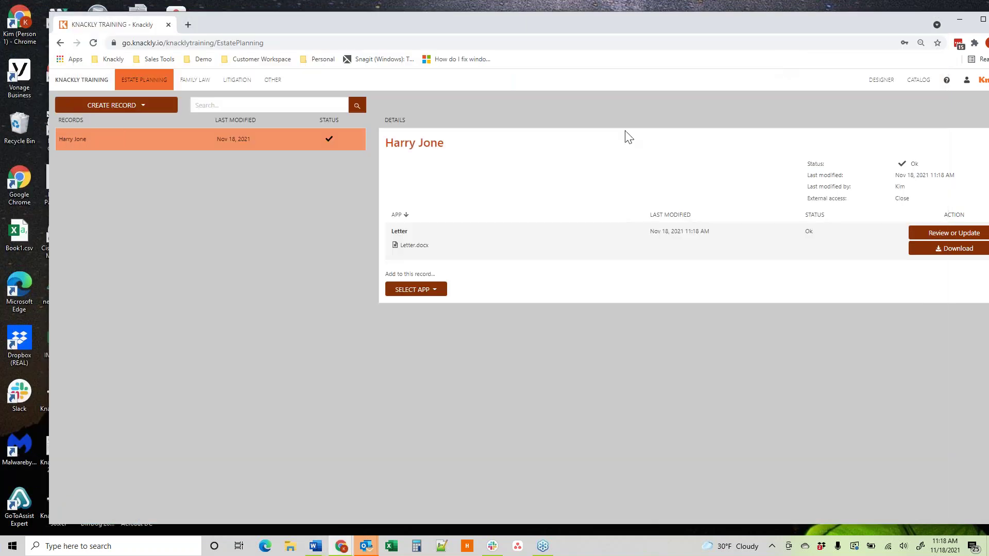
Step: Reopen the Letter interview for review, select Test3 under Test multi select, and complete the interview
left_click(917, 233)
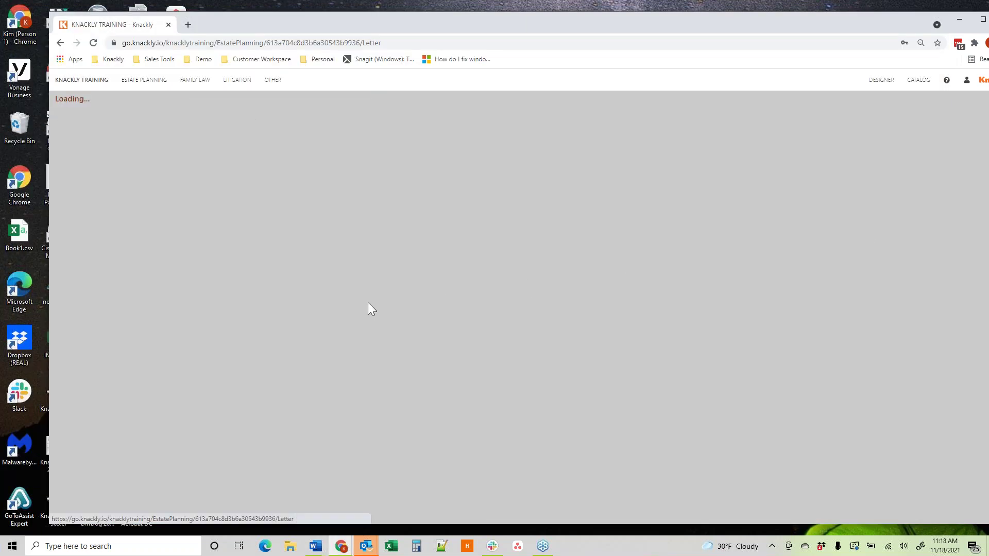
left_click(149, 313)
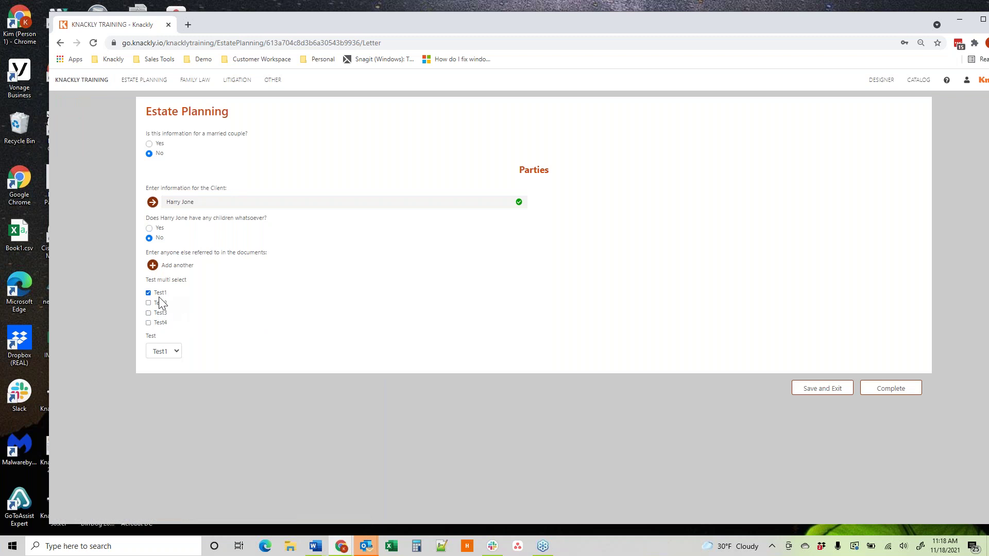
left_click(891, 388)
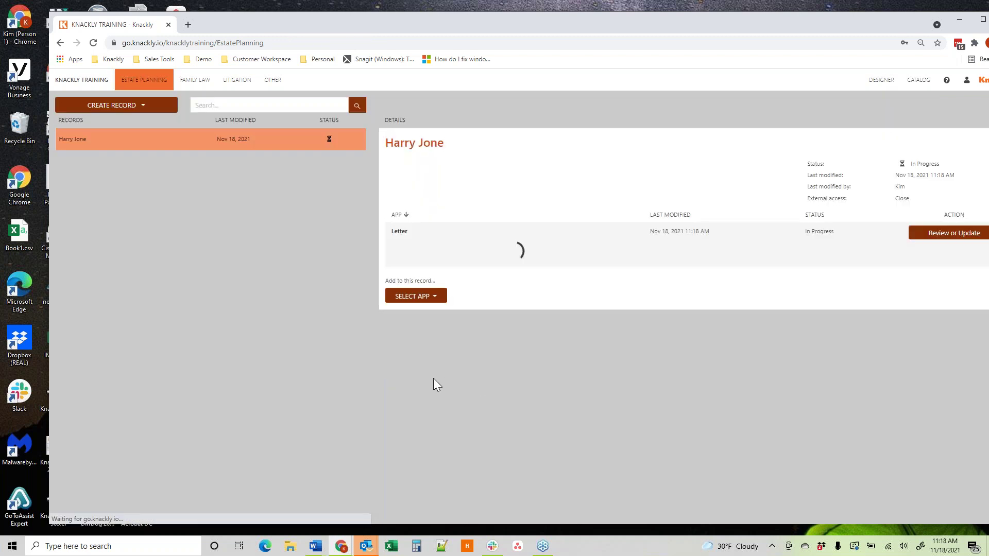
Step: Open the regenerated Letter document, highlight the Test1-or-3 line to check it, and close the document
left_click(414, 245)
left_click(121, 502)
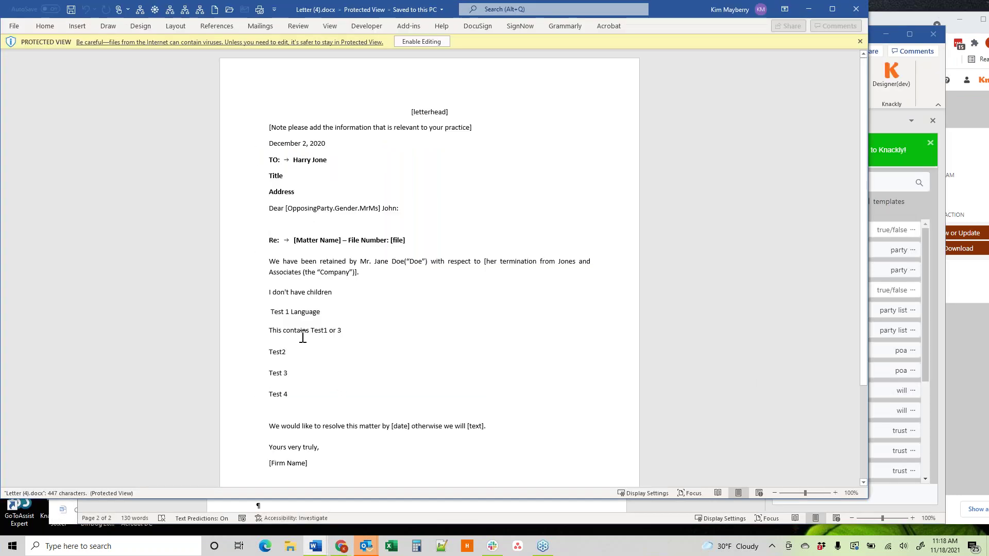
left_click_drag(268, 331, 355, 330)
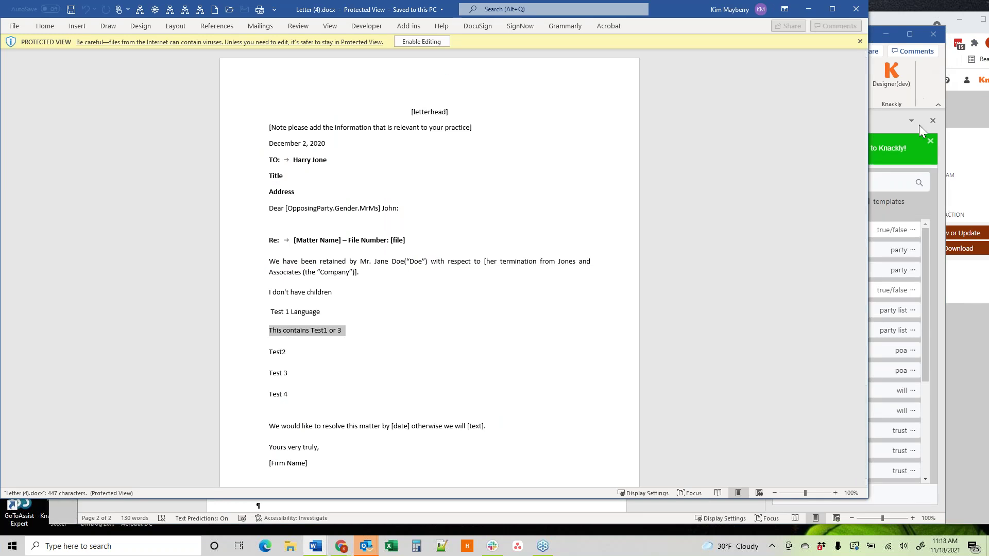
left_click(855, 11)
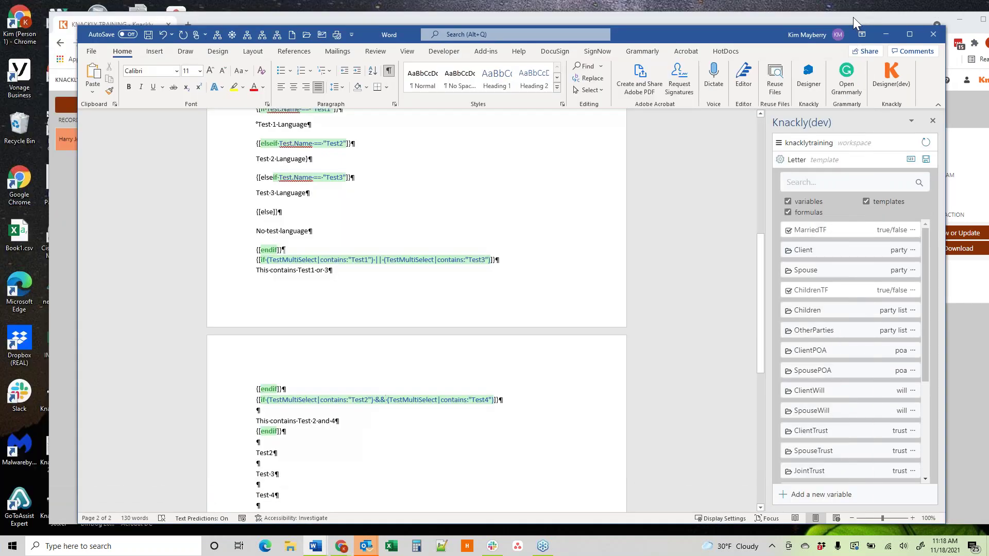
Step: Return to the Letter interview, tick Test2 and Test4 alongside Test1 under Test multi select, and complete the interview
left_click(853, 17)
left_click(935, 233)
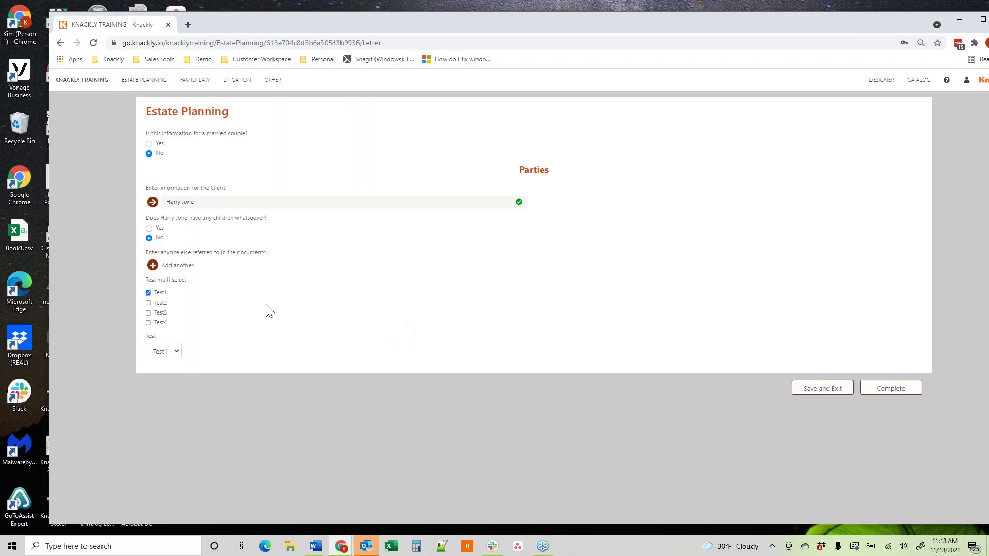
left_click(149, 303)
left_click(149, 292)
left_click(148, 293)
left_click(877, 389)
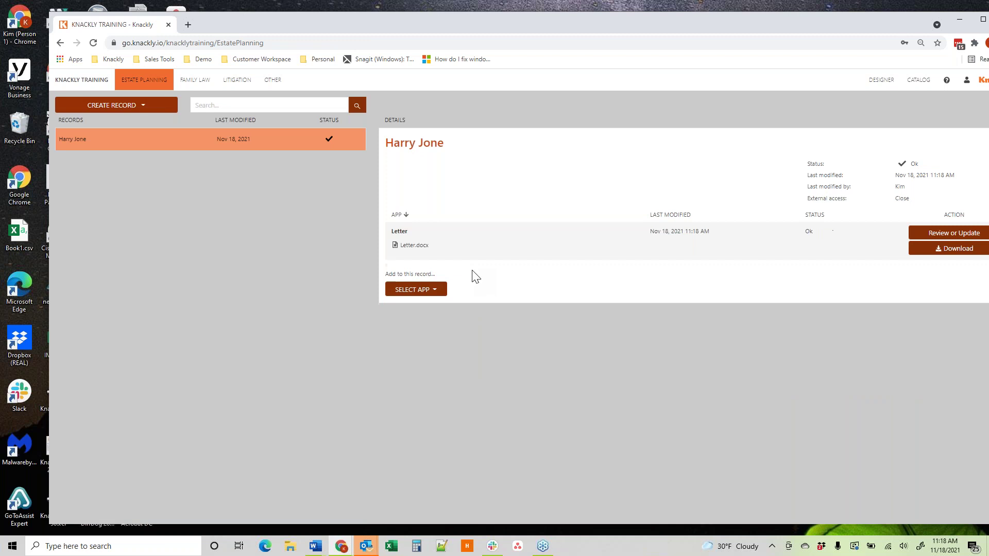
Step: Open the newly generated Letter, check the OR and AND conditional lines, then close it and review the matching conditions in the template
left_click(415, 245)
left_click(104, 511)
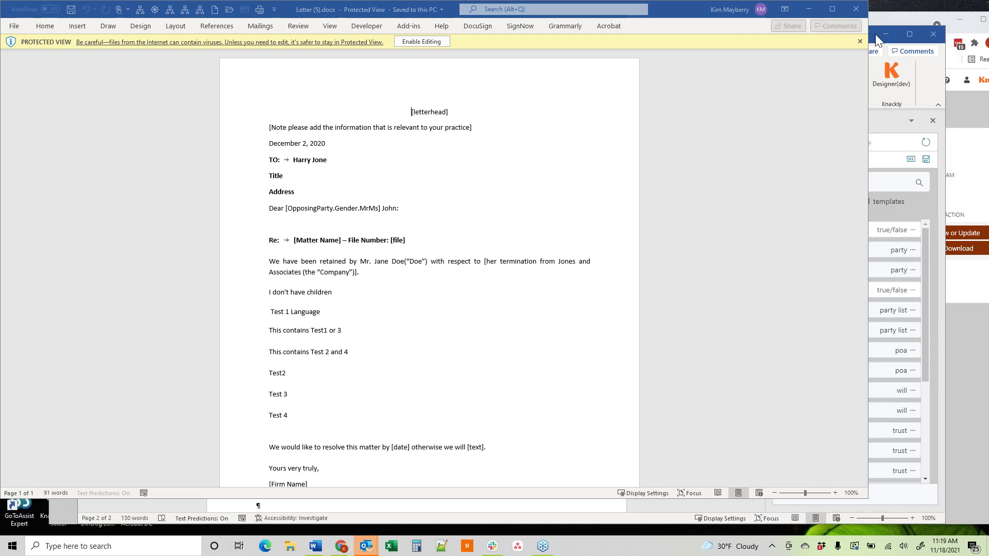
left_click(857, 9)
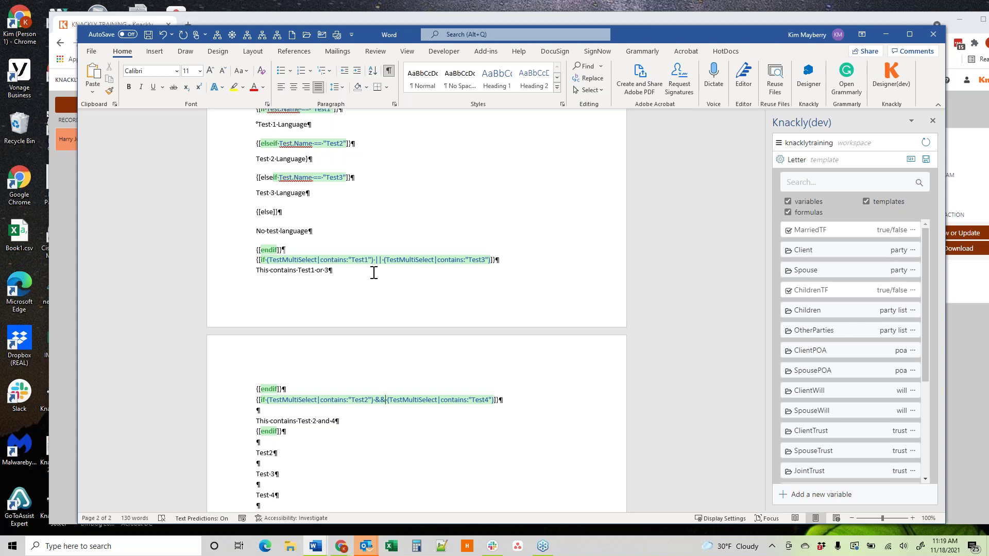
scroll(407, 253, "up", 2)
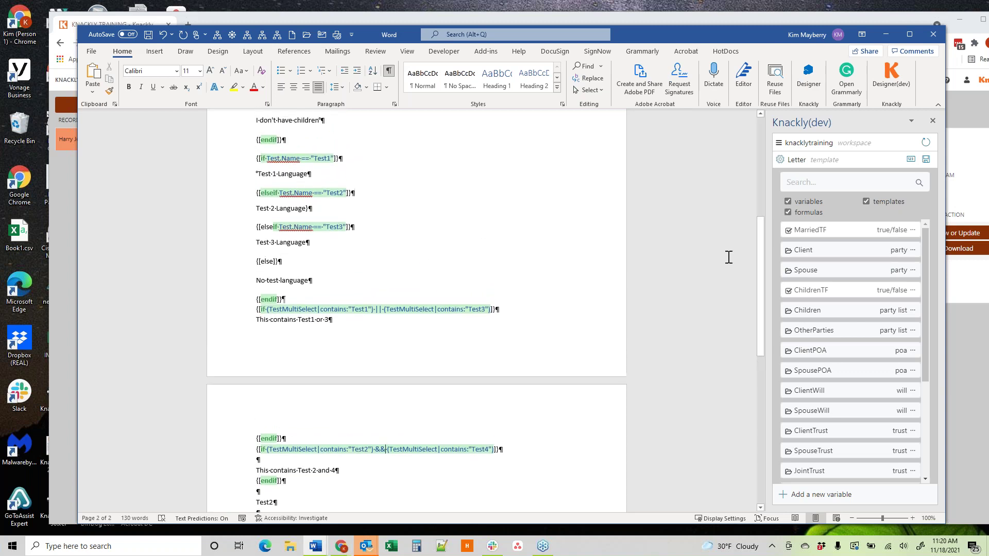